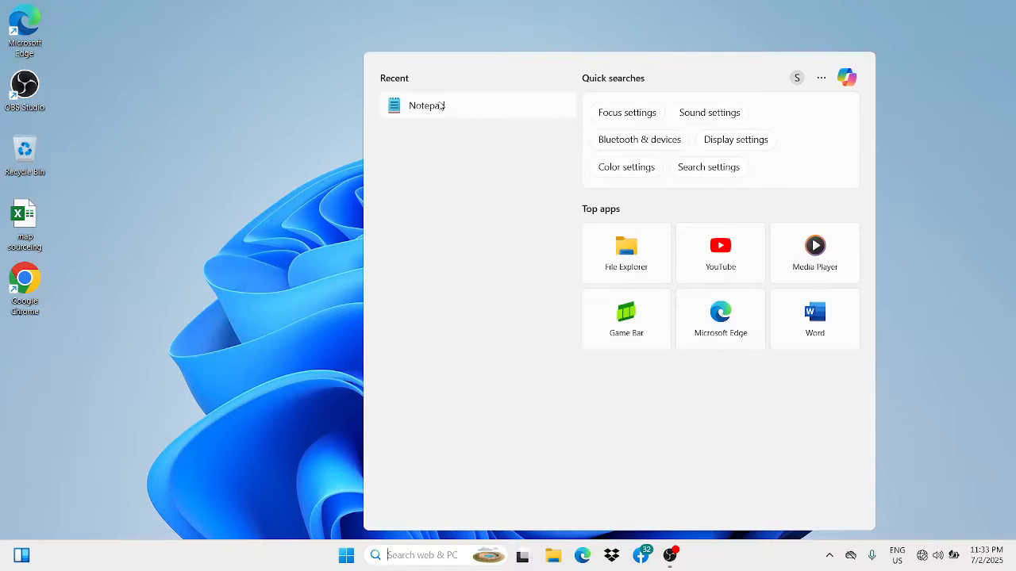
- Open the "how to speed up our computer" note in Notepad, highlight the items from recent to services, and close it
click(439, 108)
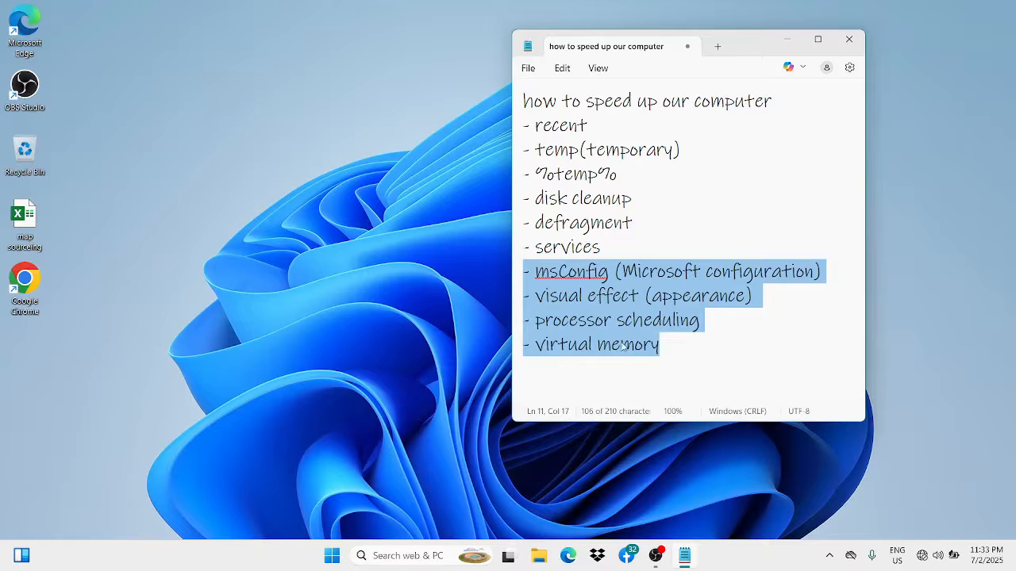
click(817, 38)
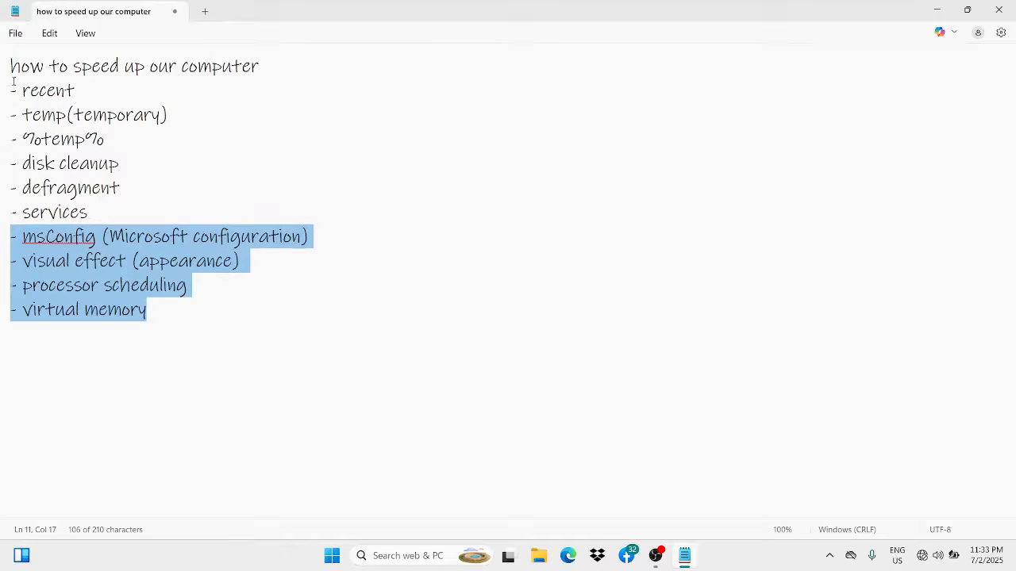
drag(12, 85, 134, 208)
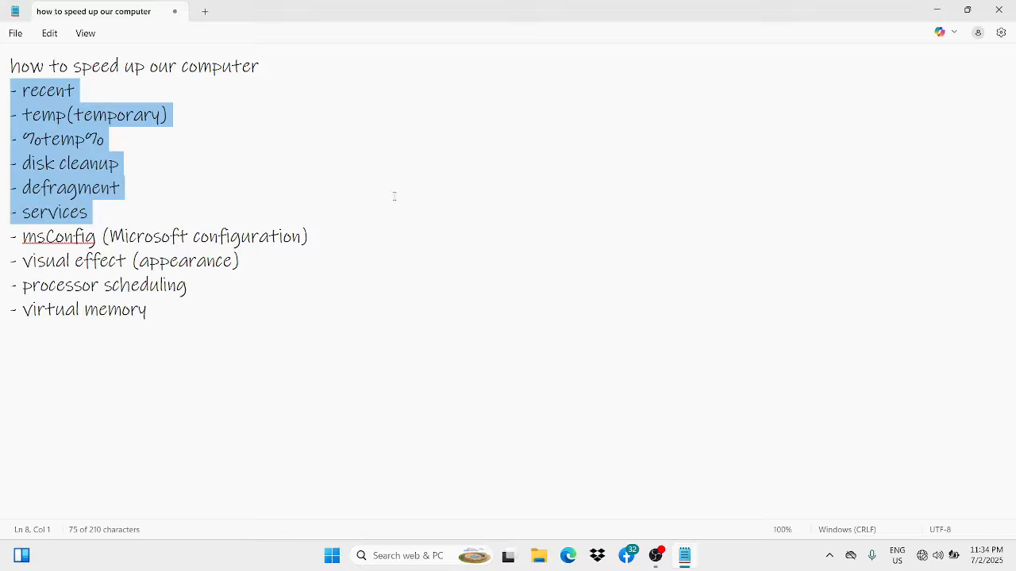
click(1010, 6)
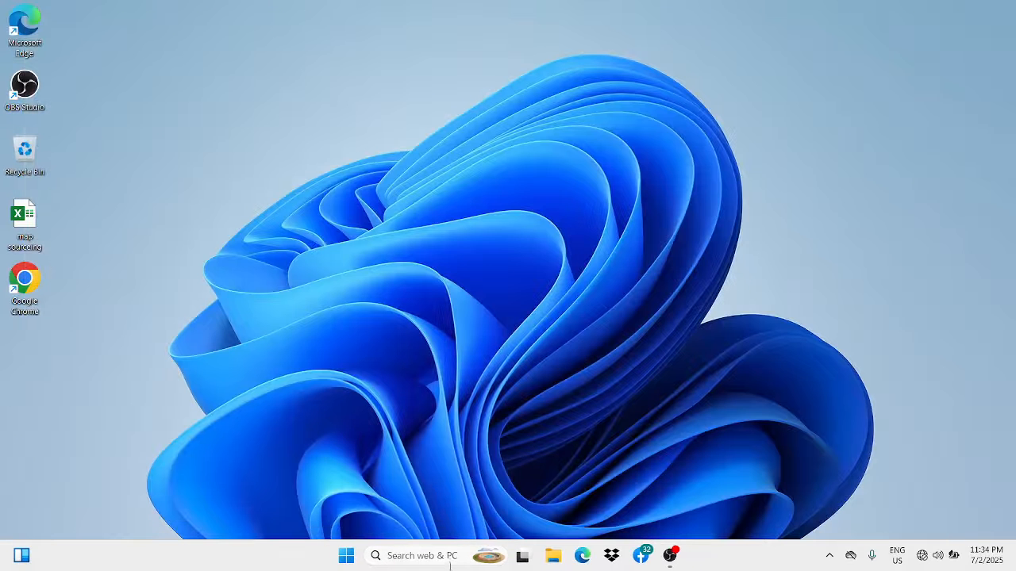
- Search Windows for "ms config" and open System Configuration
click(423, 555)
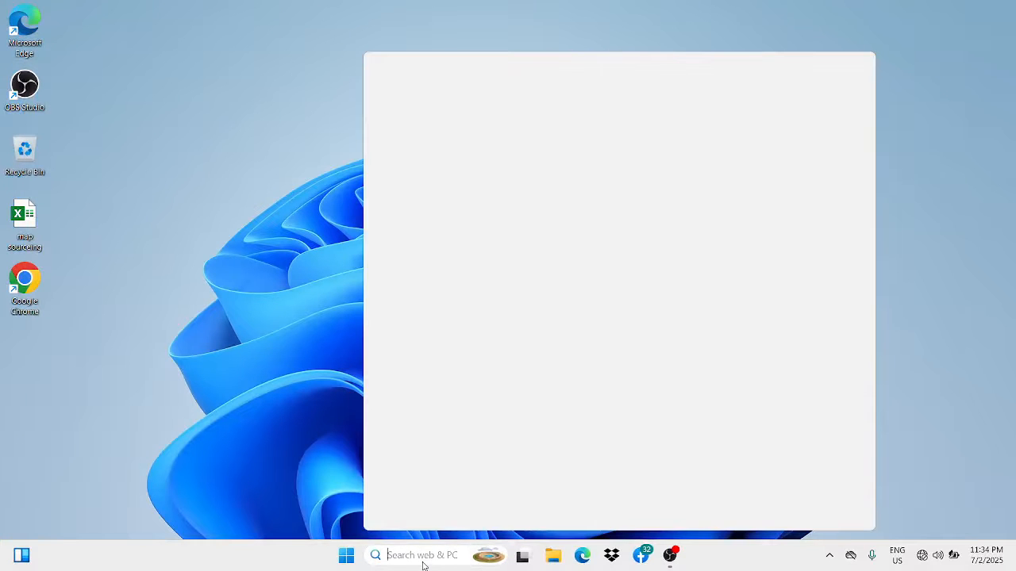
text(m)
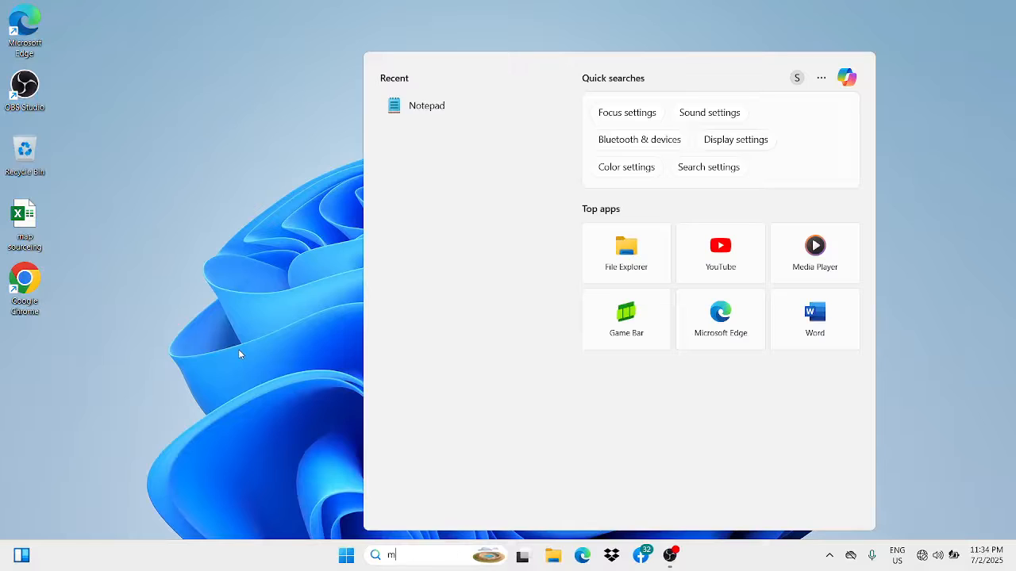
text(s co)
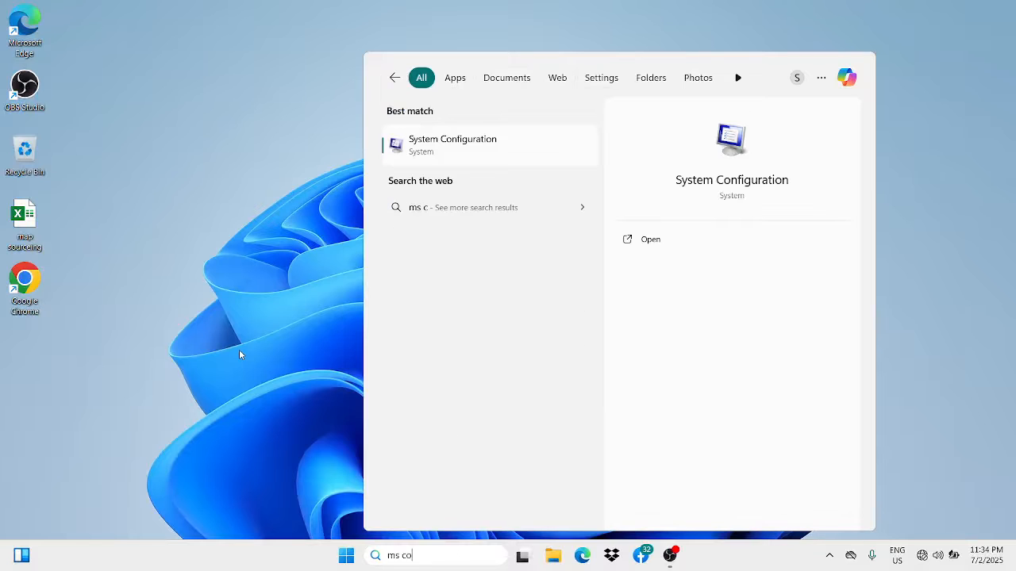
text(nfig)
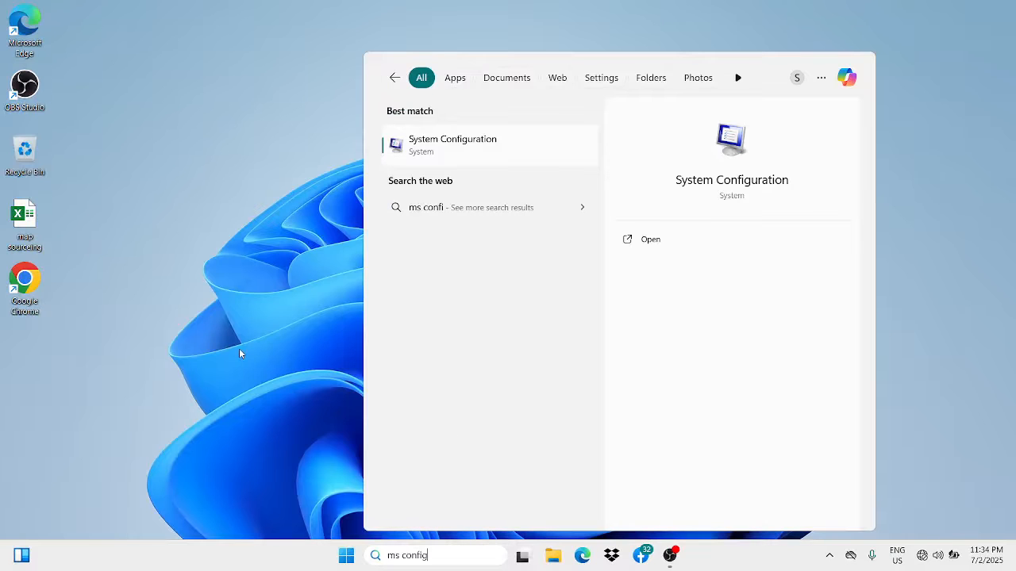
key(Return)
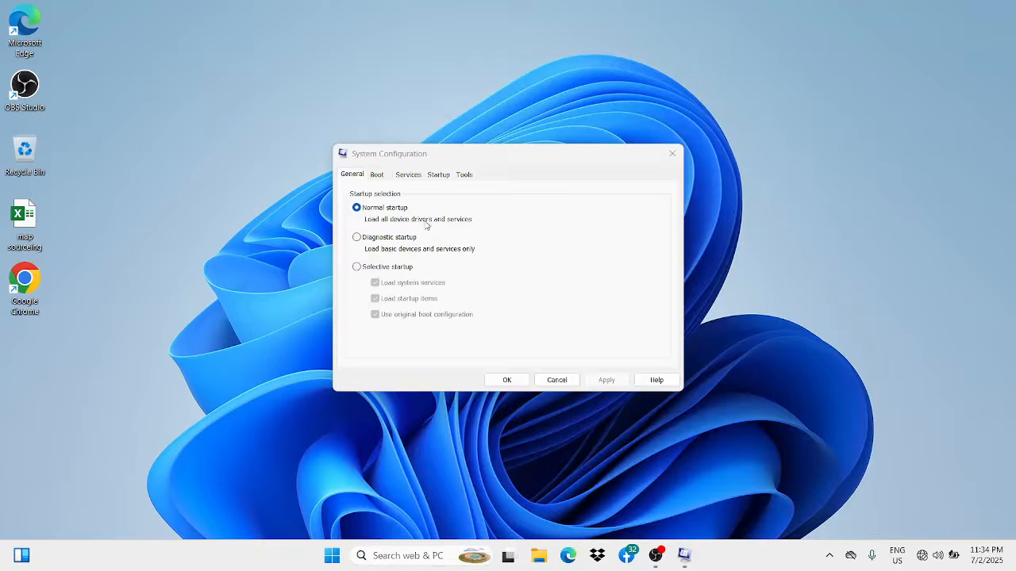
- Show the boot options and clear the boot timeout value
click(378, 180)
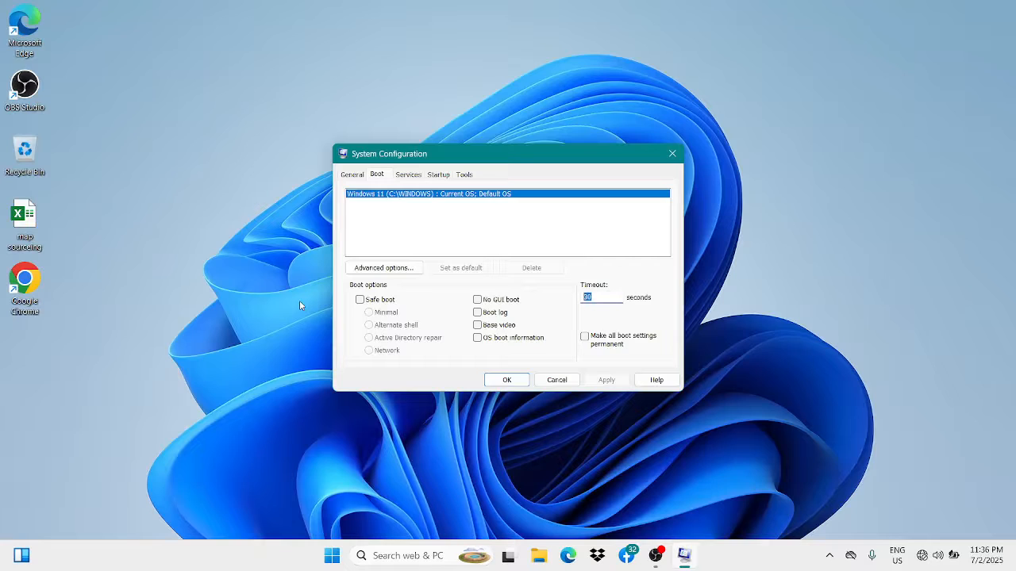
key(BackSpace)
- Browse the list of services in System Configuration and select the Windows Audio Endpoint Builder service
click(407, 176)
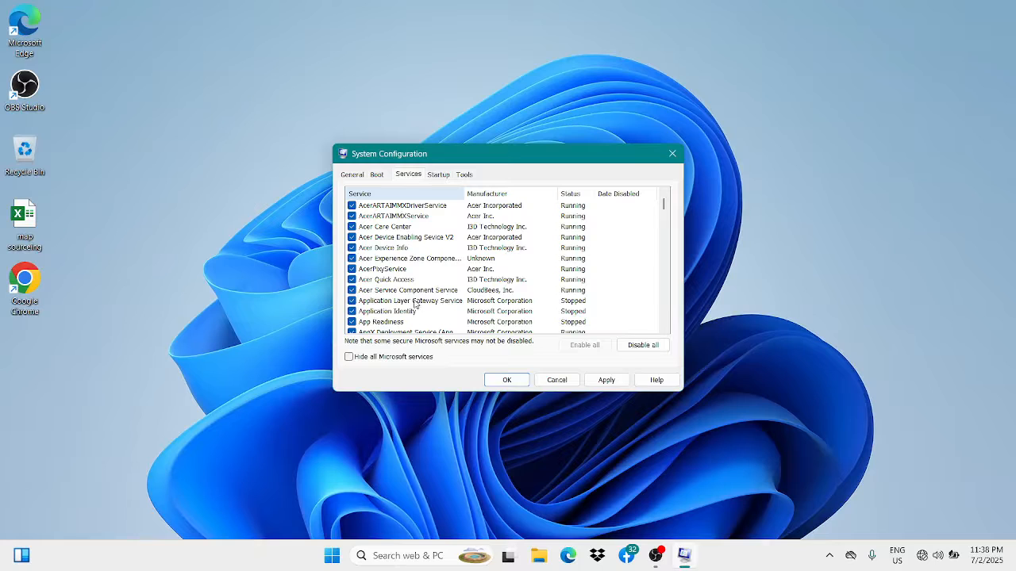
scroll(429, 244, down, 1)
scroll(438, 258, up, 1)
scroll(458, 293, down, 2)
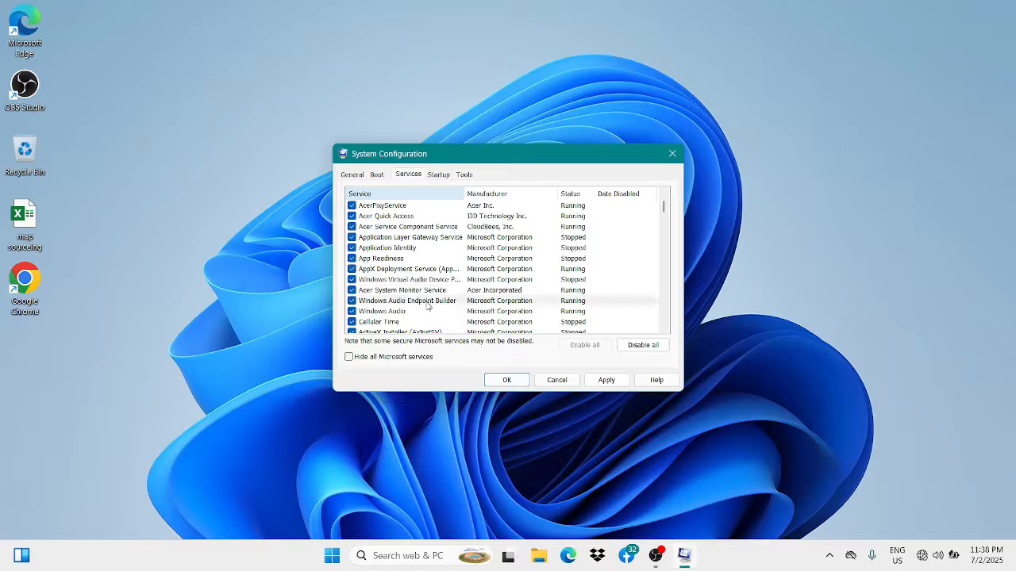
click(426, 301)
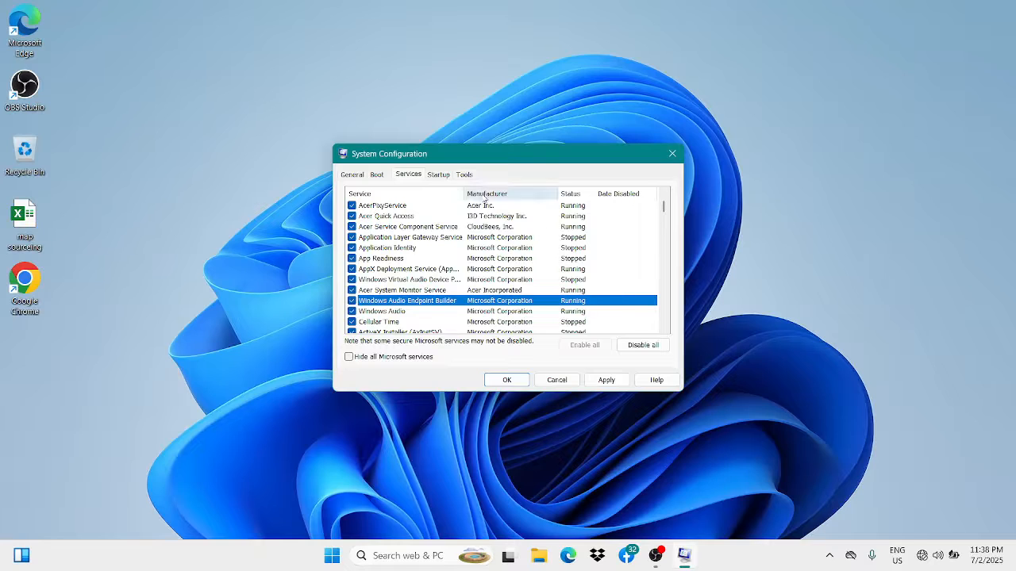
- View the Startup and Tools sections of System Configuration and close the window without applying changes
click(443, 174)
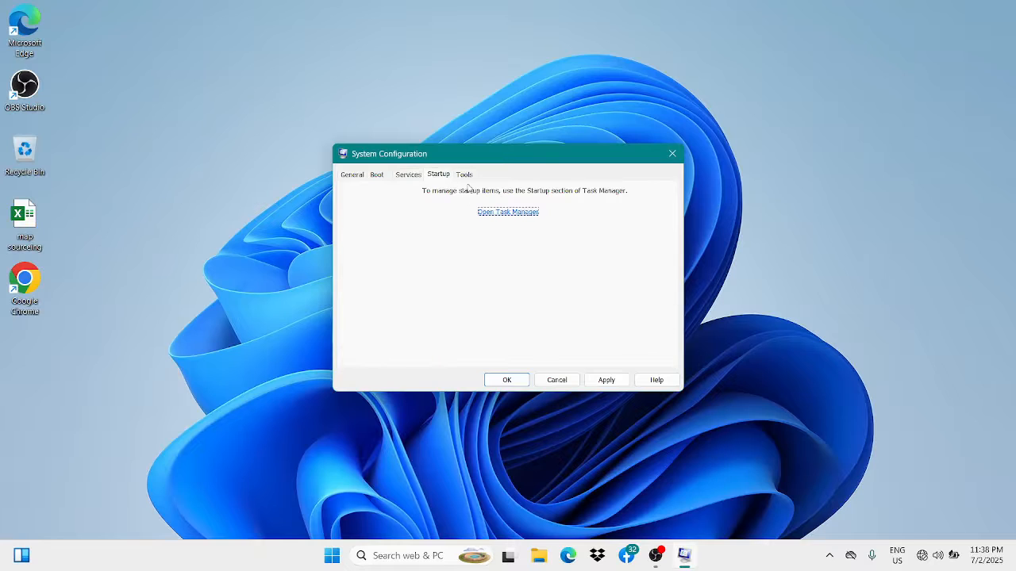
click(465, 175)
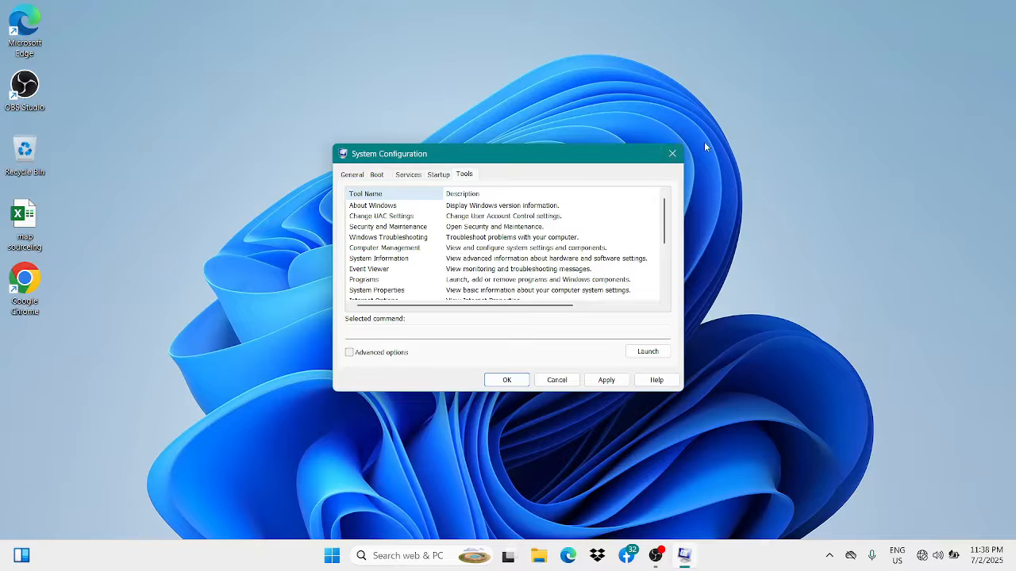
click(673, 155)
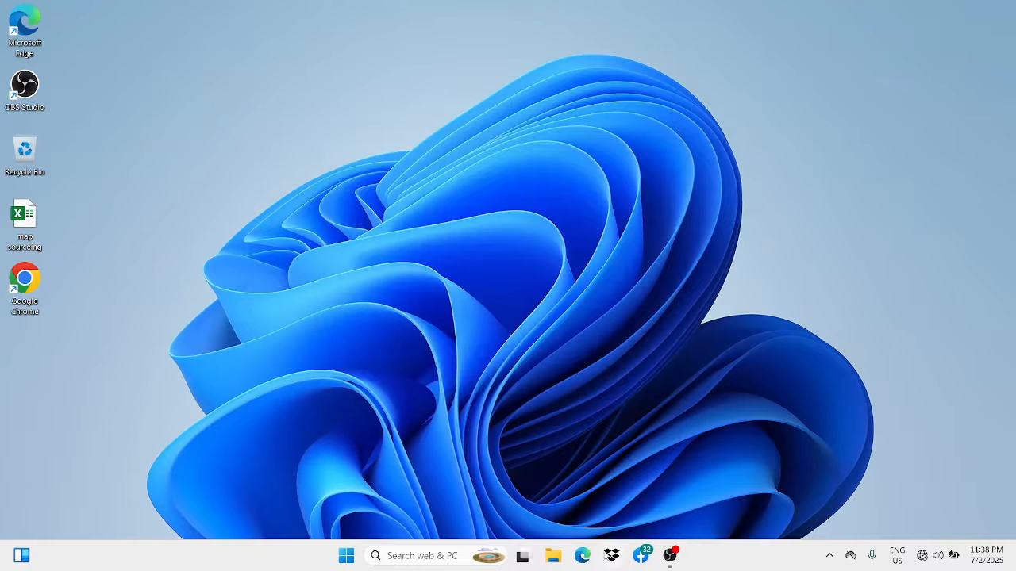
- Reopen the speed-up checklist in Notepad to check the remaining topics, and close it
click(450, 556)
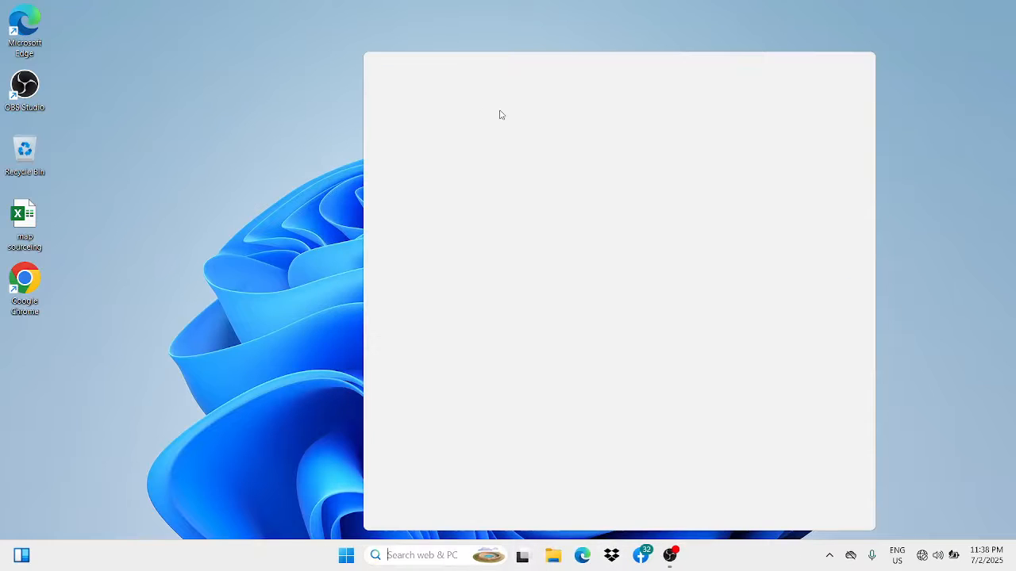
click(481, 103)
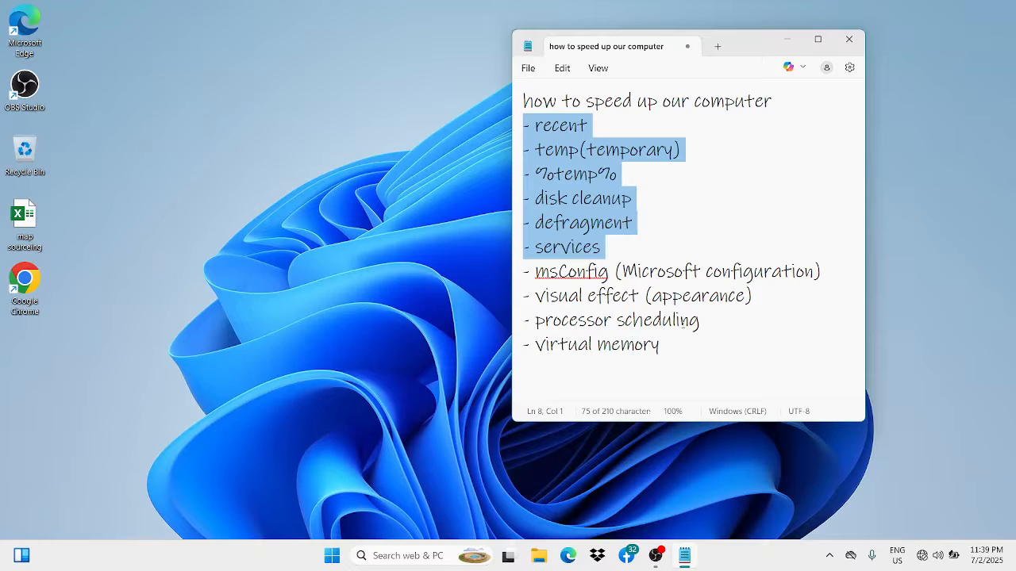
click(848, 40)
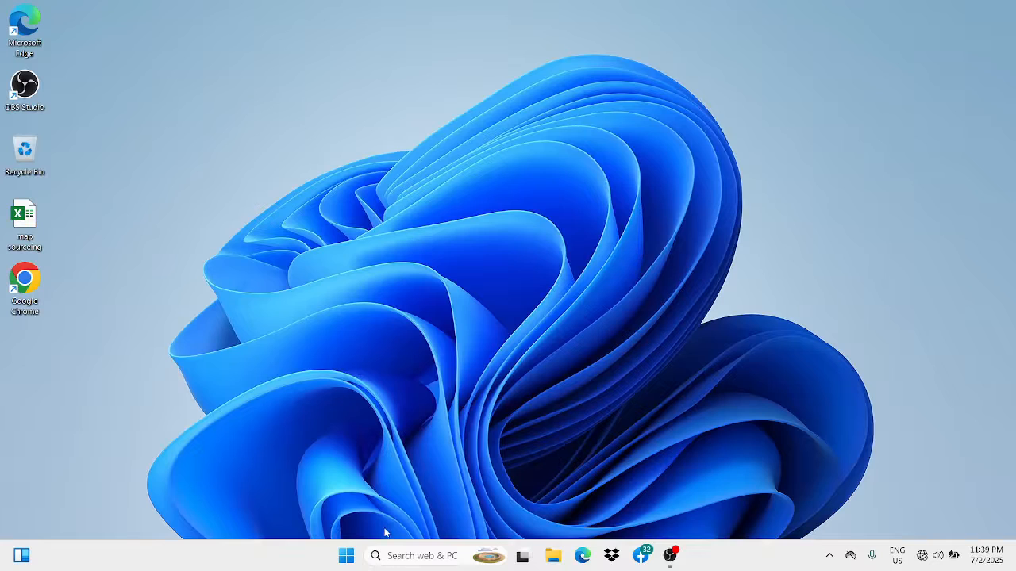
- Open the Windows System settings and show the Storage overview for the C: drive
right_click(345, 557)
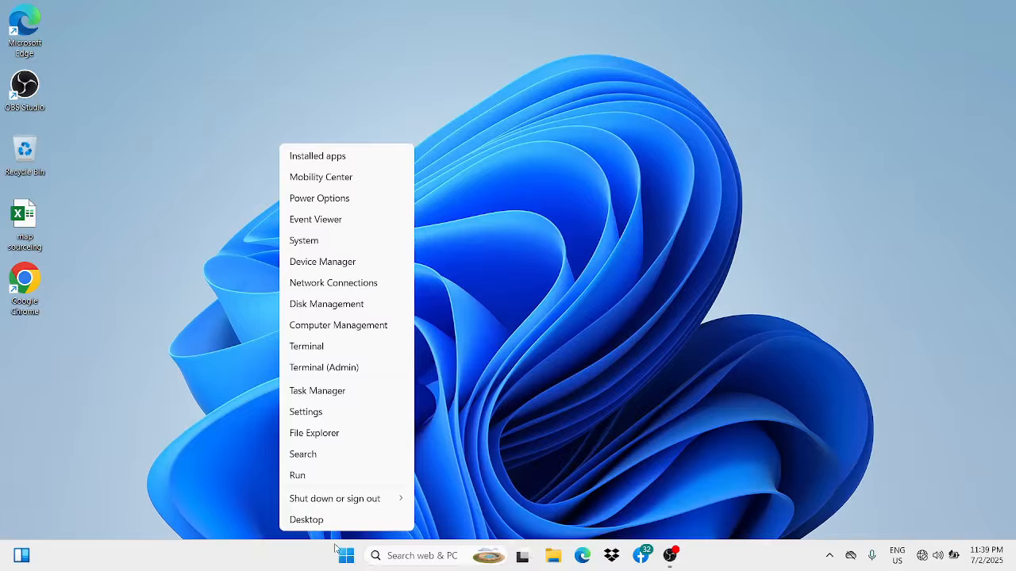
click(335, 242)
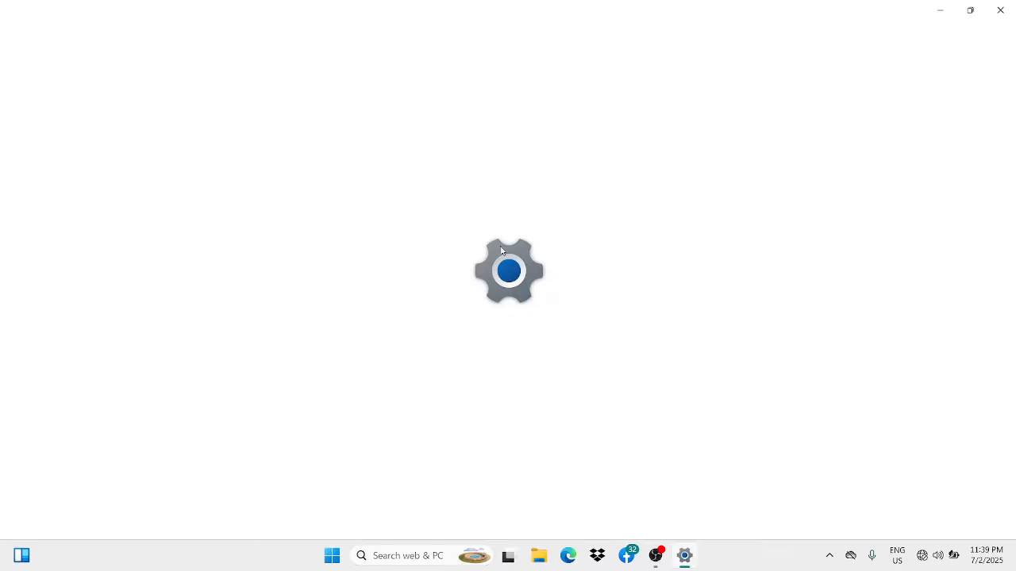
click(317, 47)
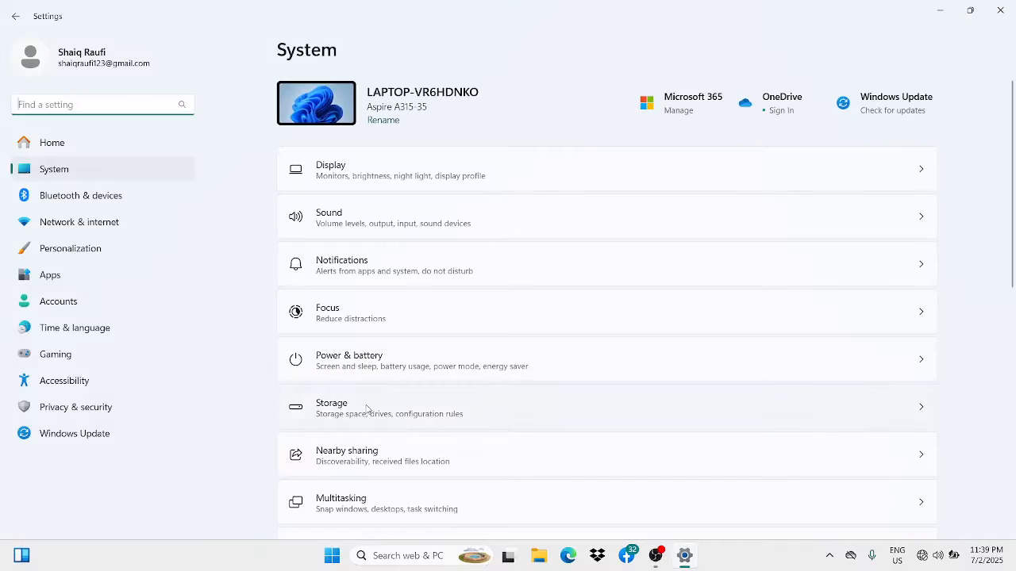
click(366, 408)
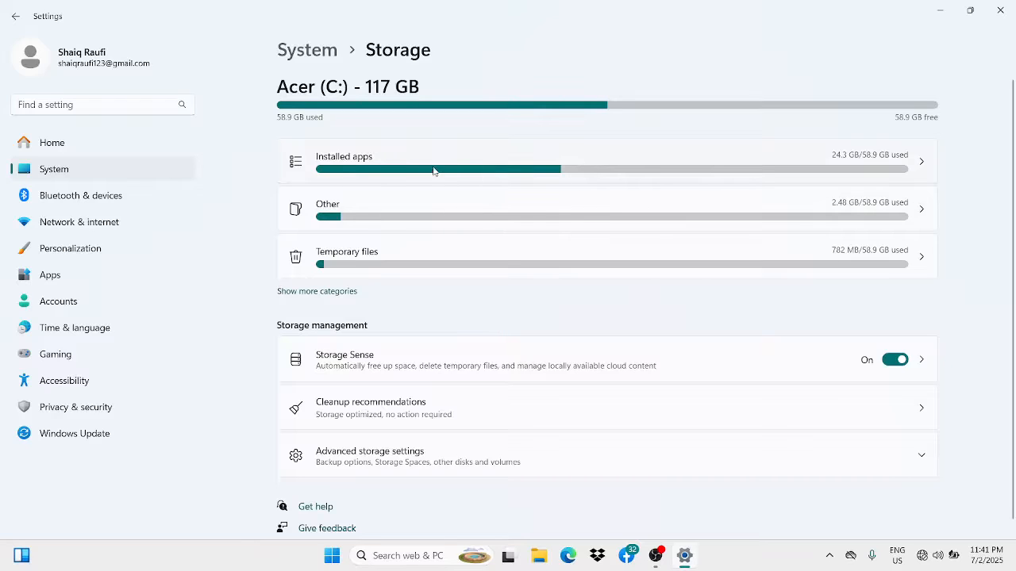
- Open the installed apps from the storage breakdown and browse the list
click(616, 168)
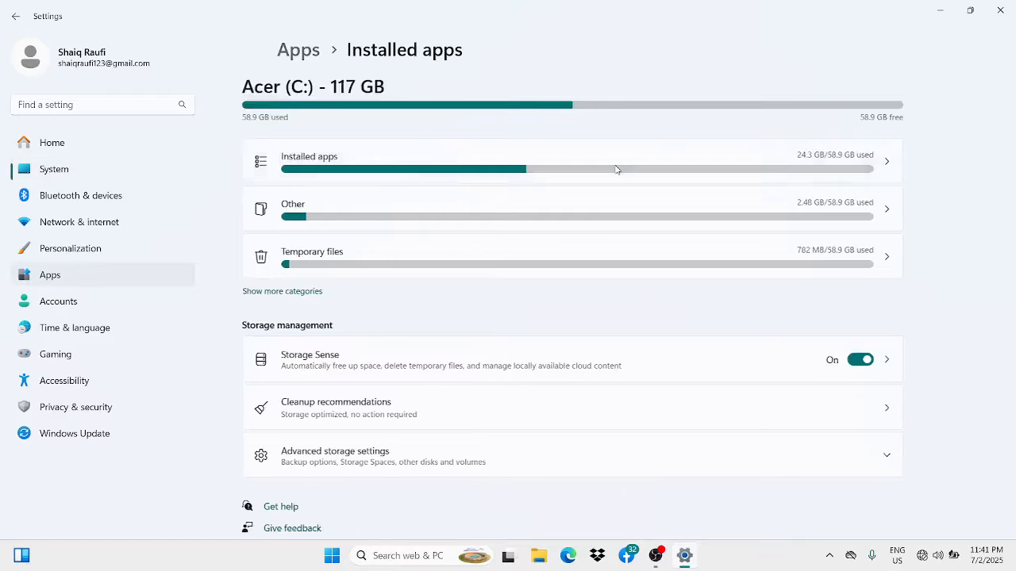
scroll(528, 246, down, 5)
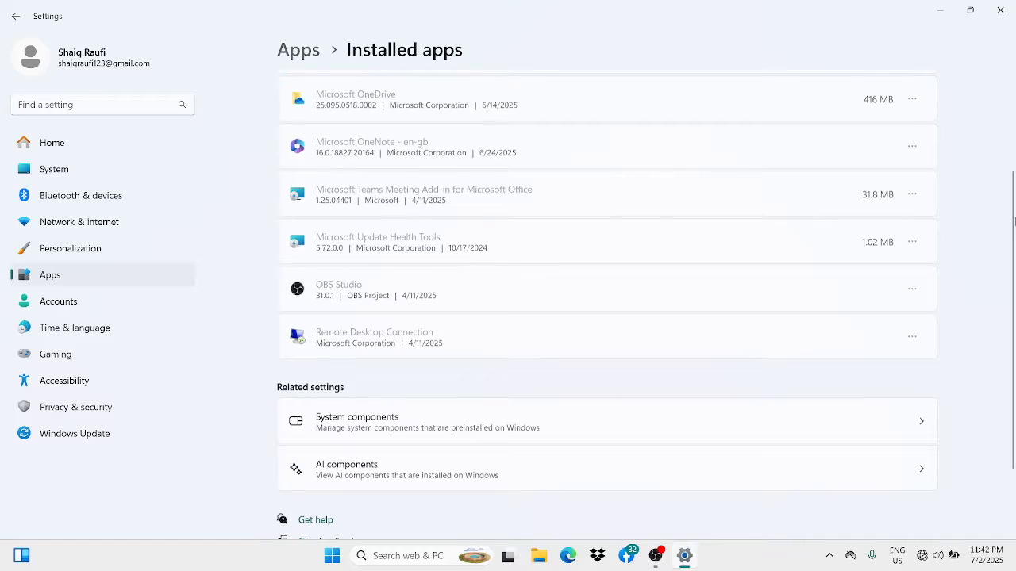
scroll(673, 240, up, 3)
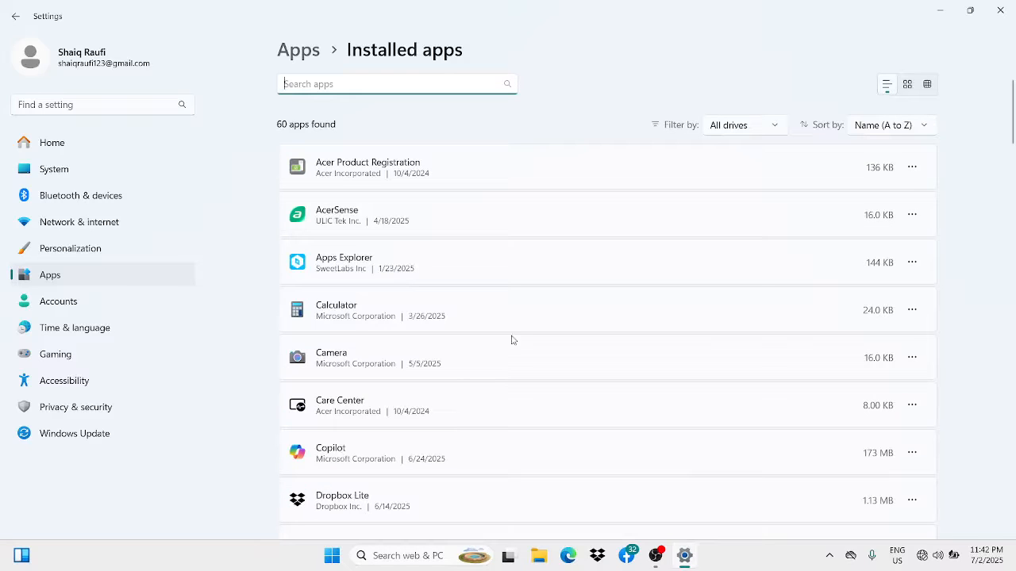
- Display the uninstall confirmation for Calculator, dismiss it without uninstalling, and return to the Apps settings
click(912, 311)
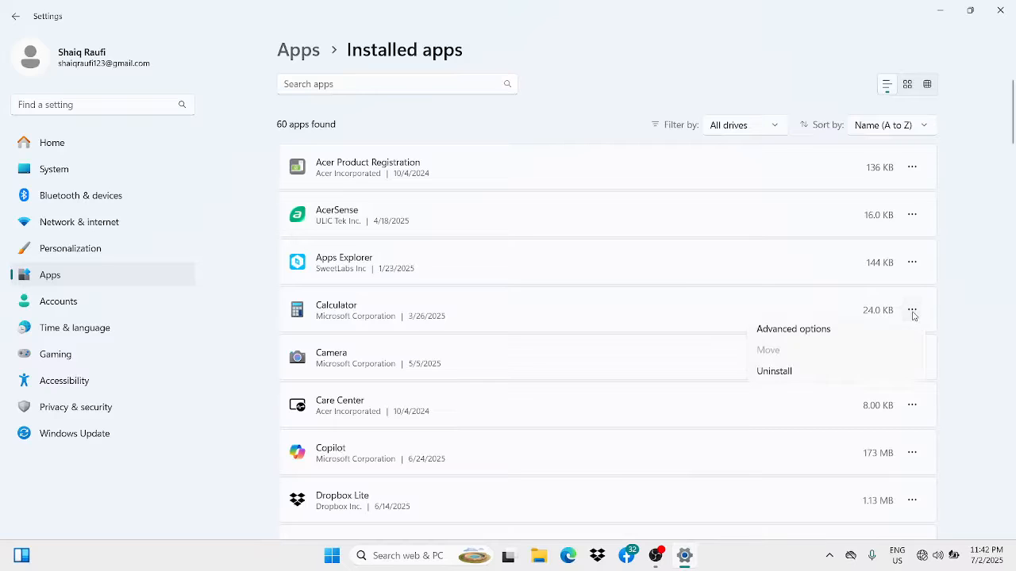
click(803, 378)
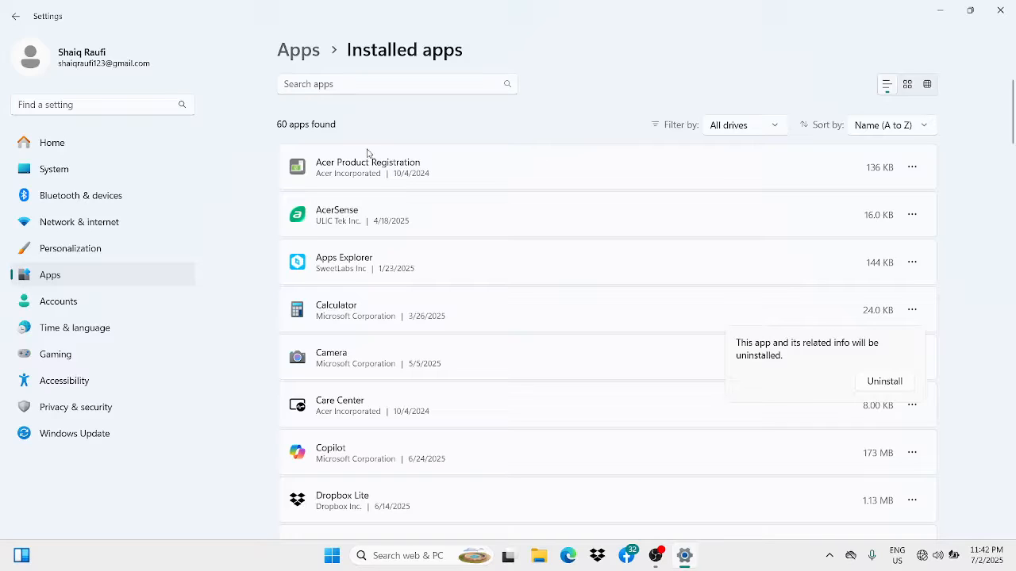
click(304, 56)
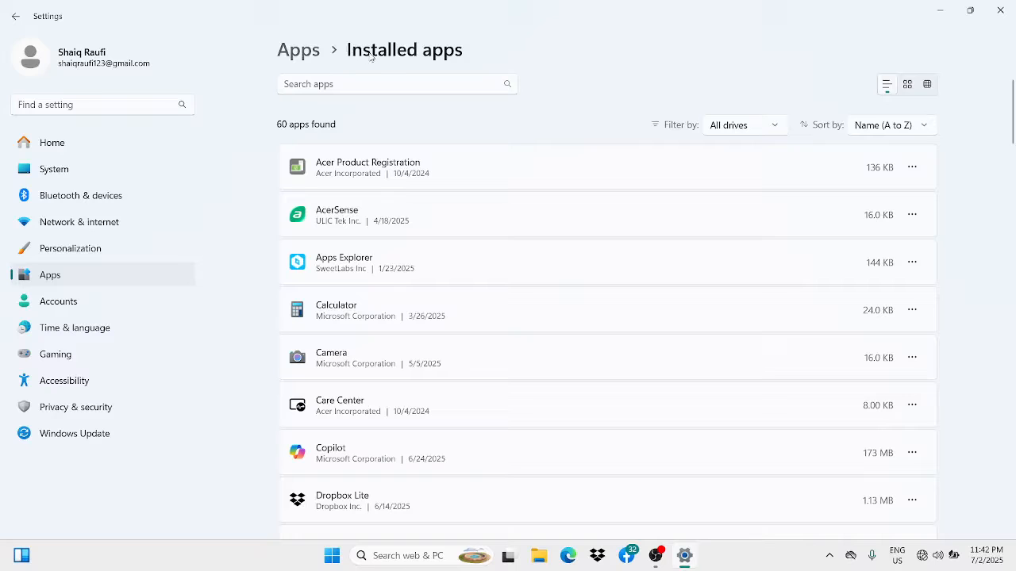
click(315, 52)
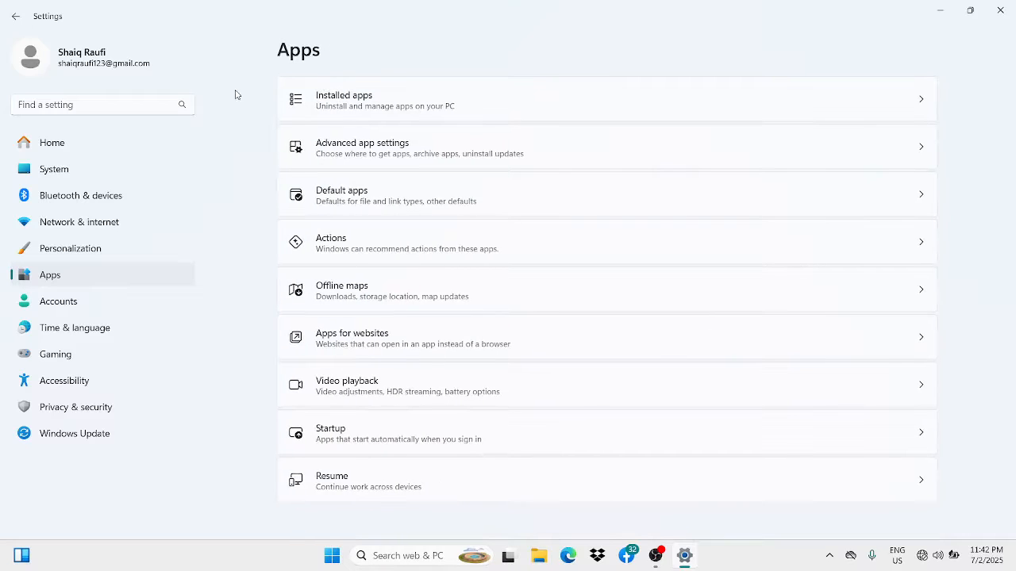
- View the folders in the Other category of system storage and return to the Storage overview
click(77, 168)
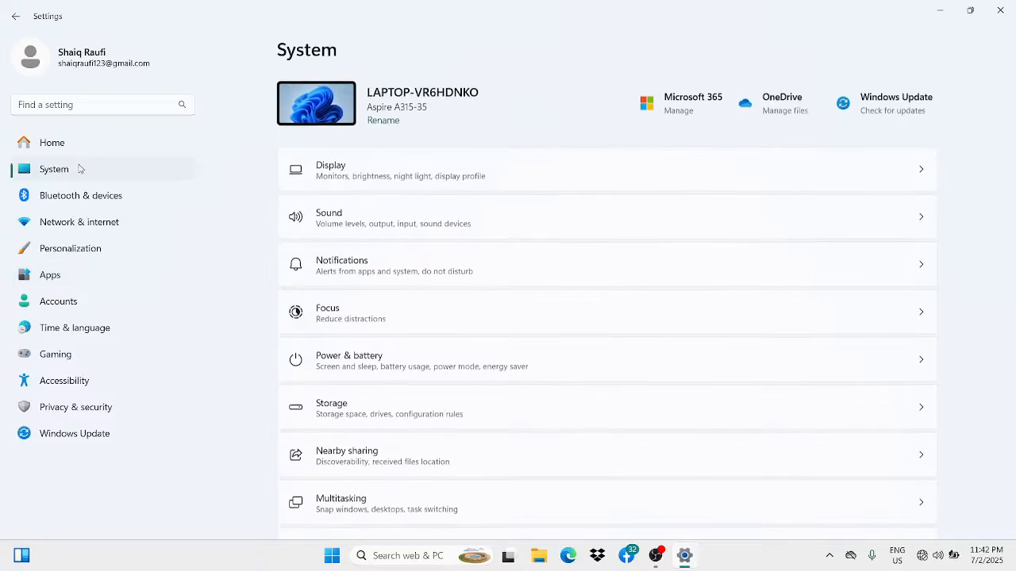
click(389, 403)
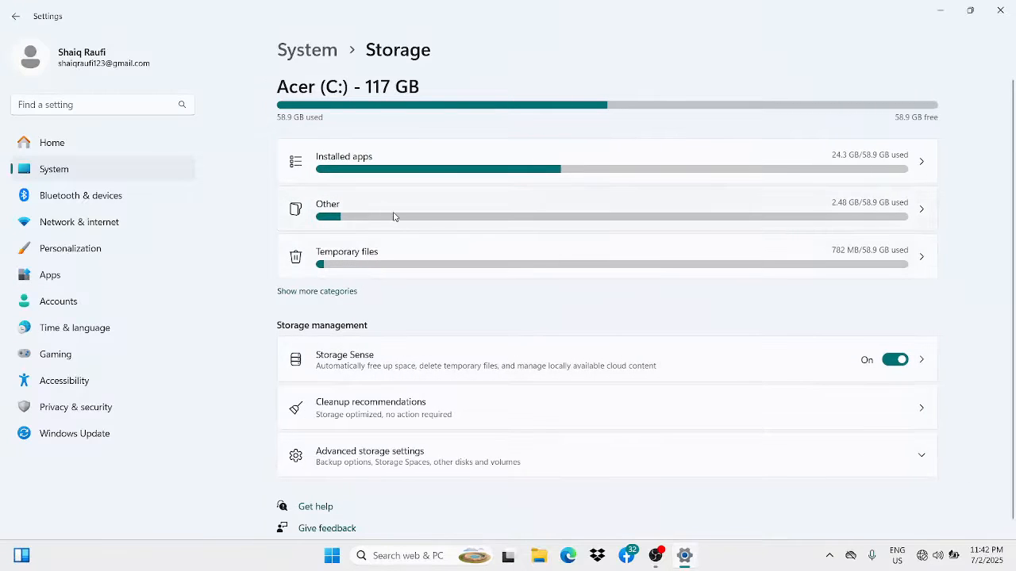
click(397, 218)
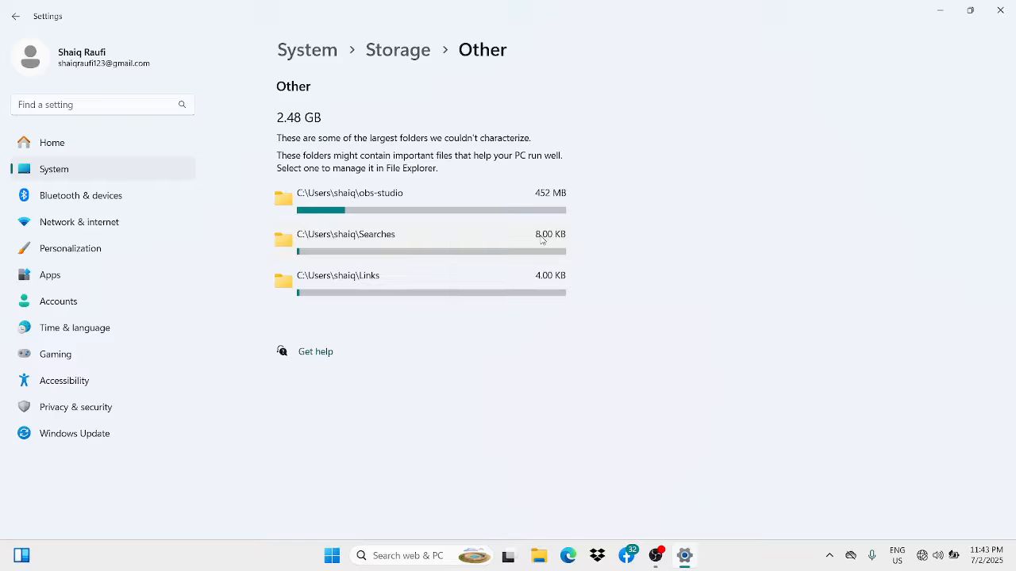
click(327, 53)
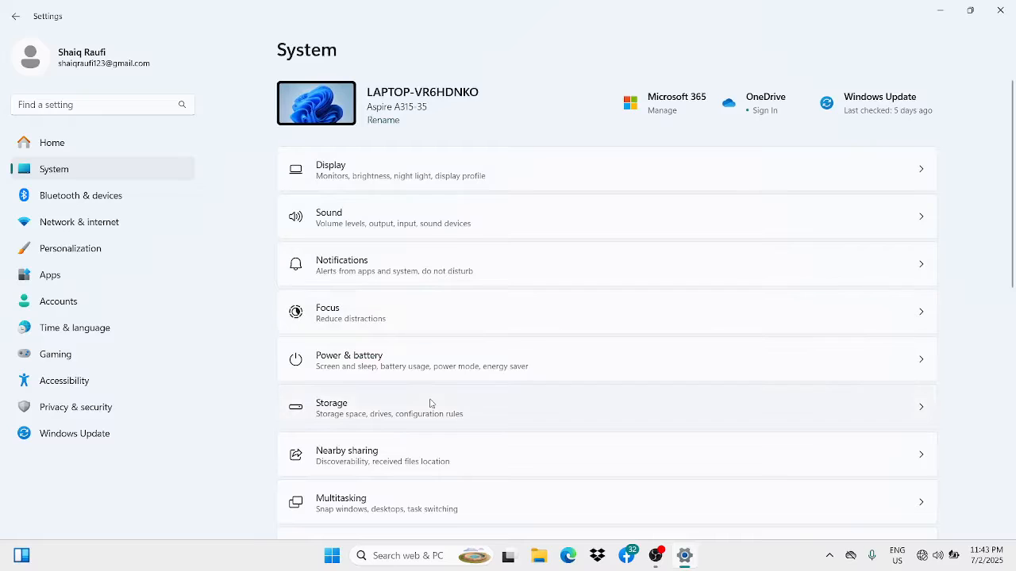
click(430, 403)
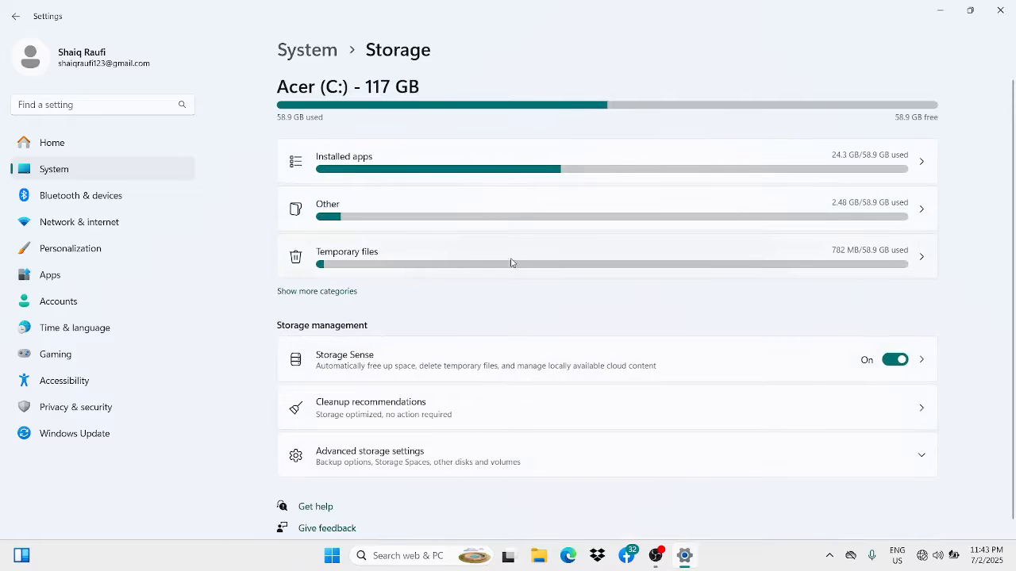
- Open the Temporary files category, try selecting Downloads for removal, look through the list, and deselect Downloads again
click(478, 266)
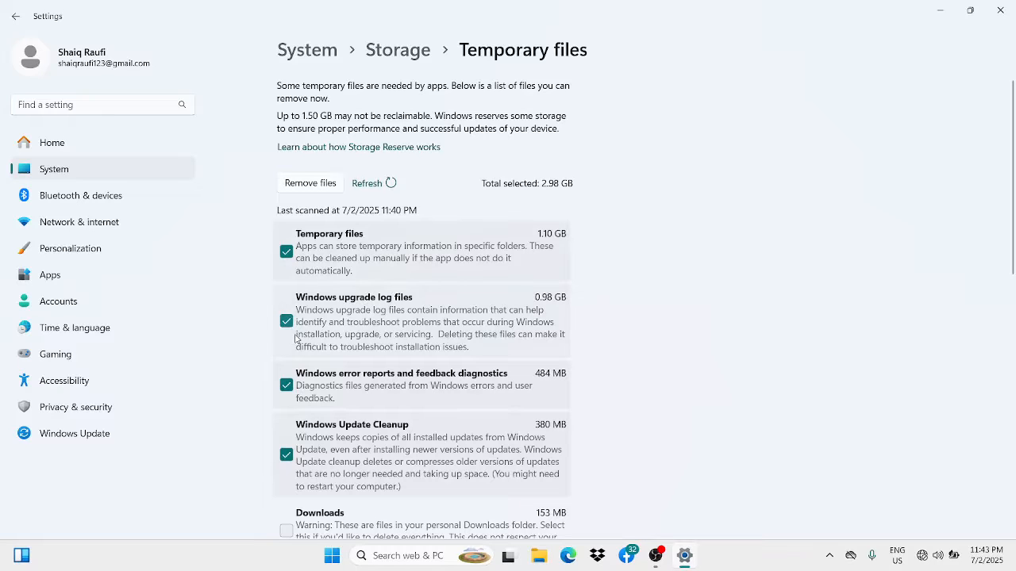
scroll(332, 377, down, 3)
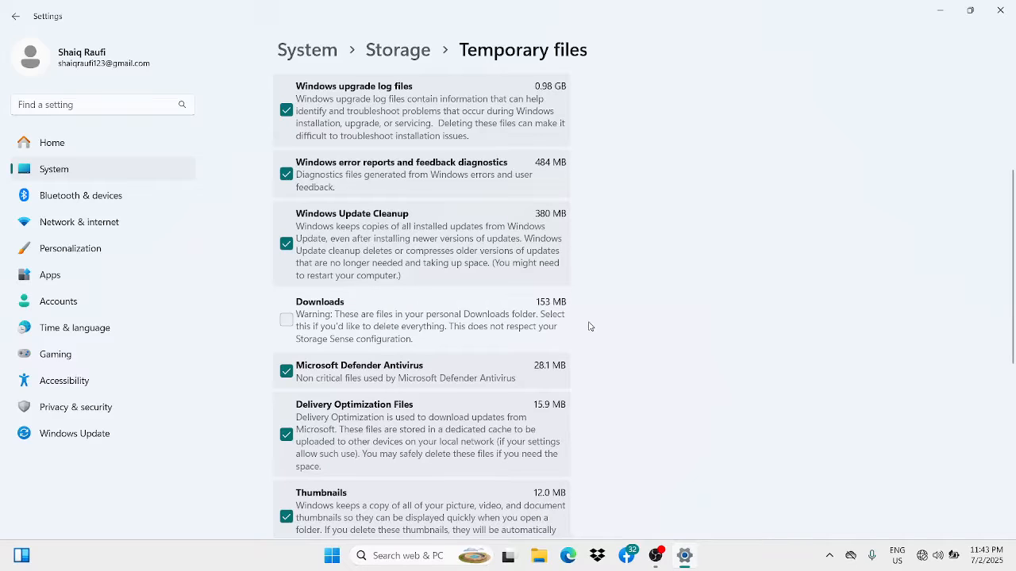
click(286, 319)
scroll(286, 319, up, 3)
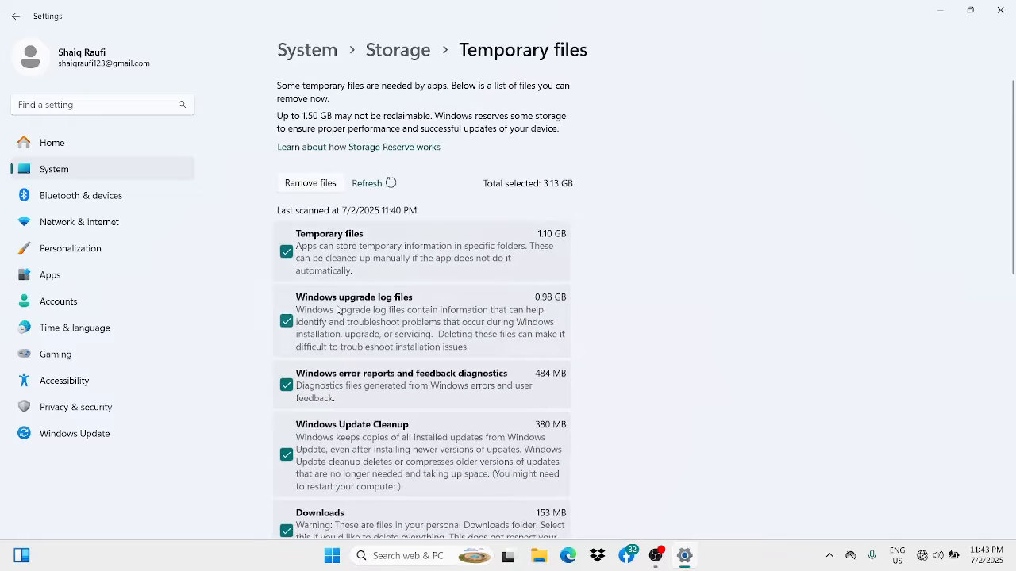
scroll(332, 378, down, 6)
scroll(359, 373, down, 1)
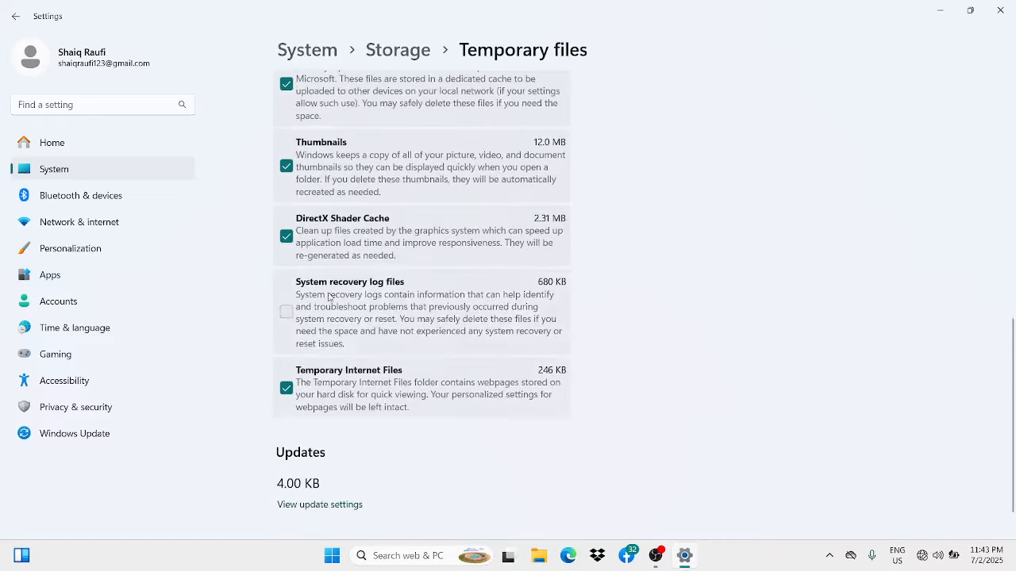
scroll(325, 210, up, 1)
scroll(326, 209, up, 3)
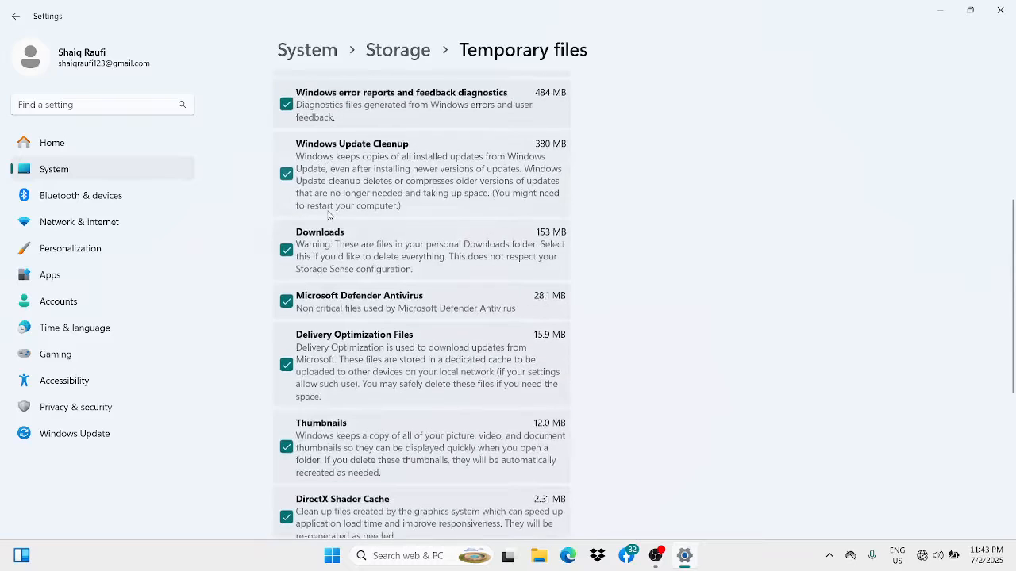
click(283, 256)
- Review the remaining temporary file types without removing anything and return to the Storage overview
scroll(488, 249, down, 1)
scroll(487, 260, up, 1)
scroll(483, 256, down, 3)
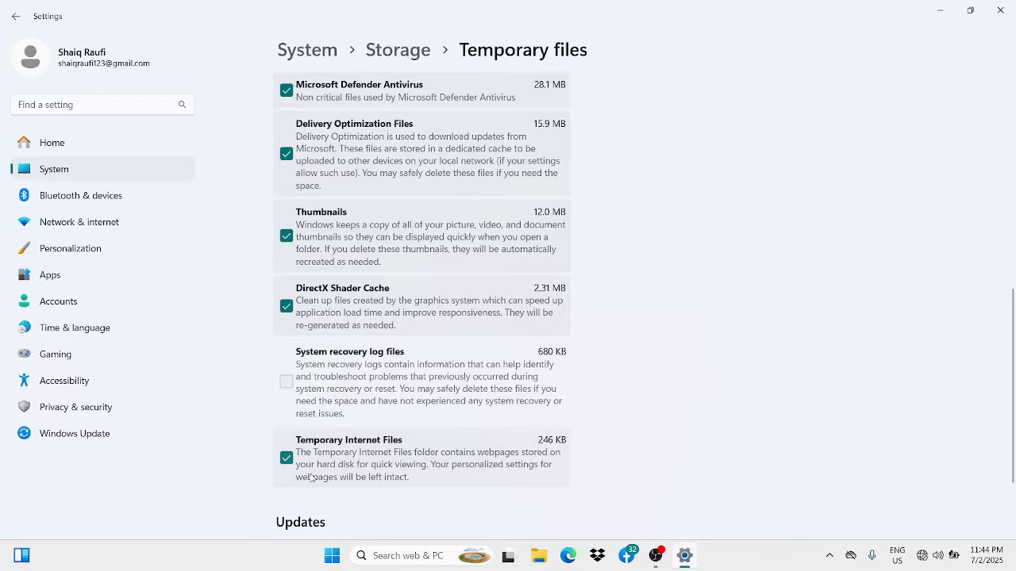
scroll(436, 361, up, 6)
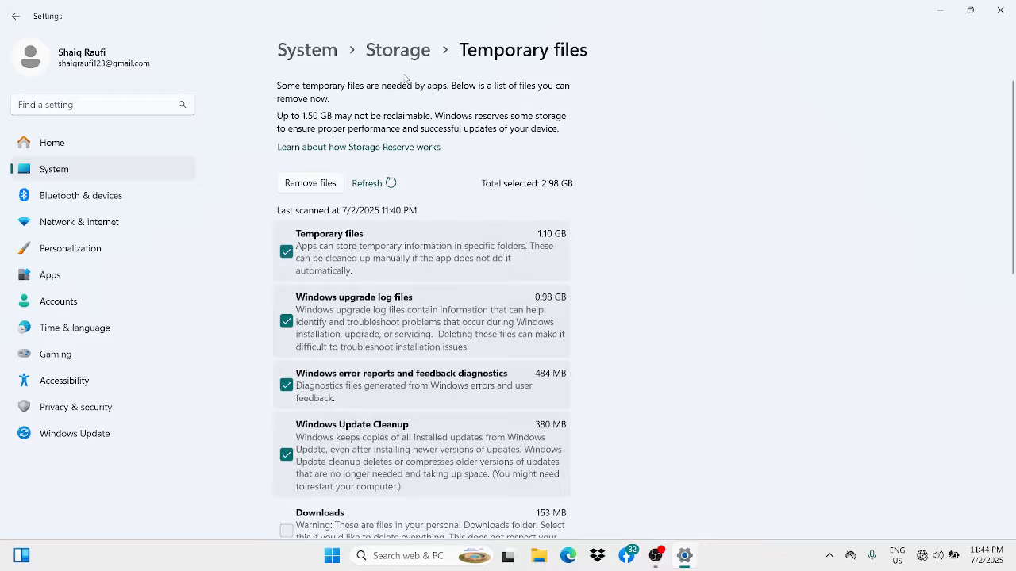
scroll(341, 440, down, 10)
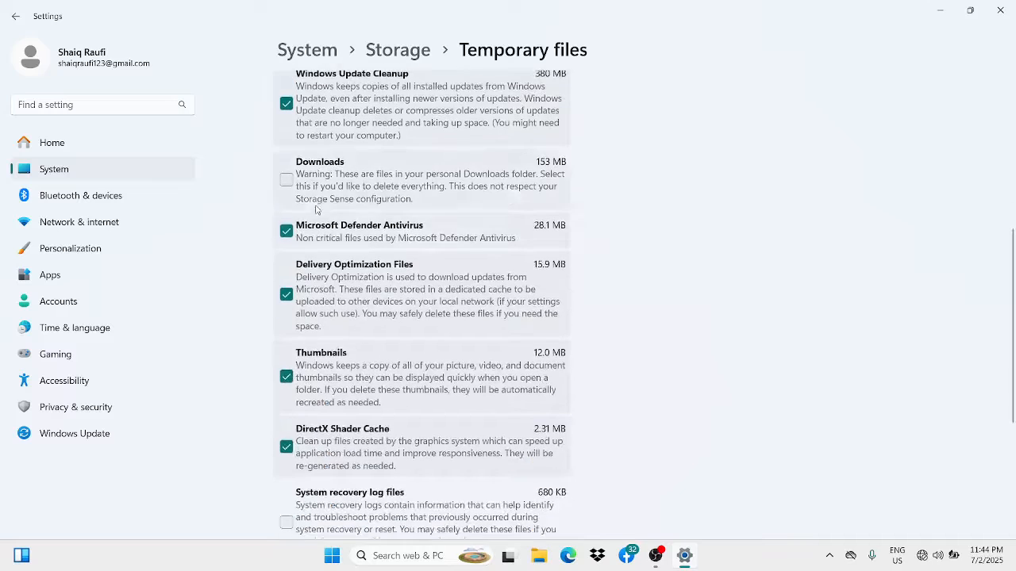
scroll(337, 246, up, 10)
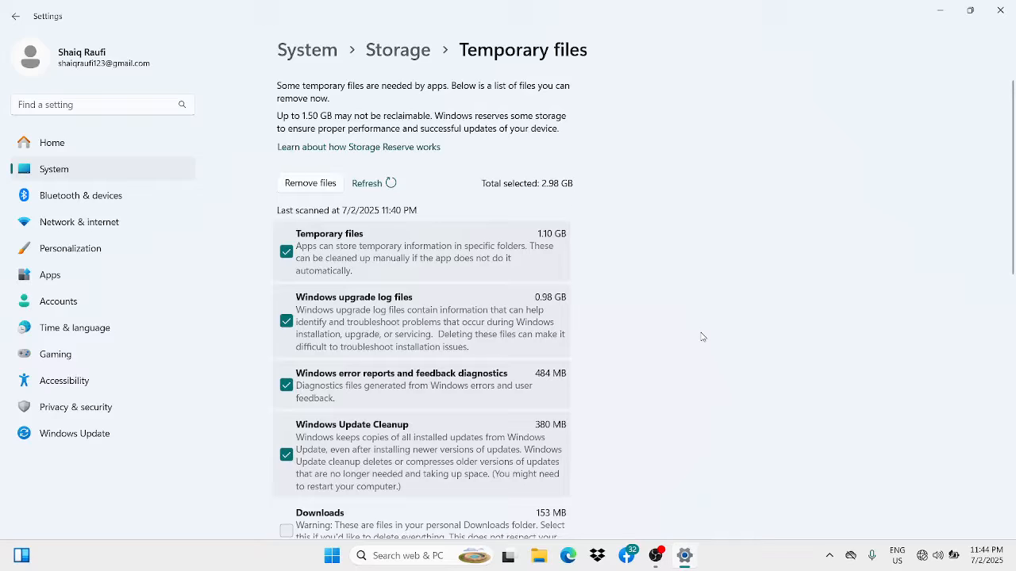
click(399, 50)
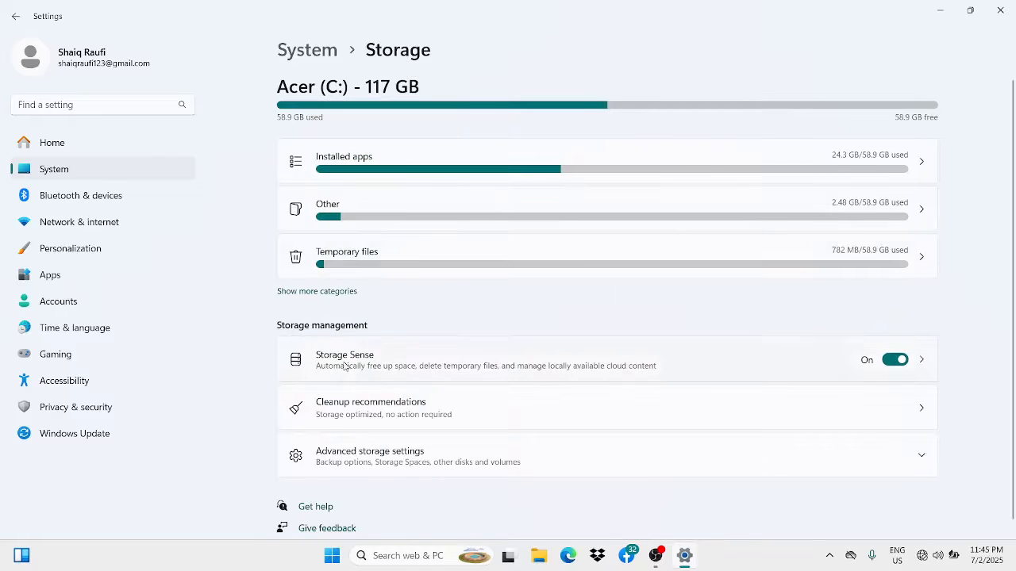
- Open Storage Sense and view the deletion intervals for unopened Downloads files, keeping Never (default)
click(406, 365)
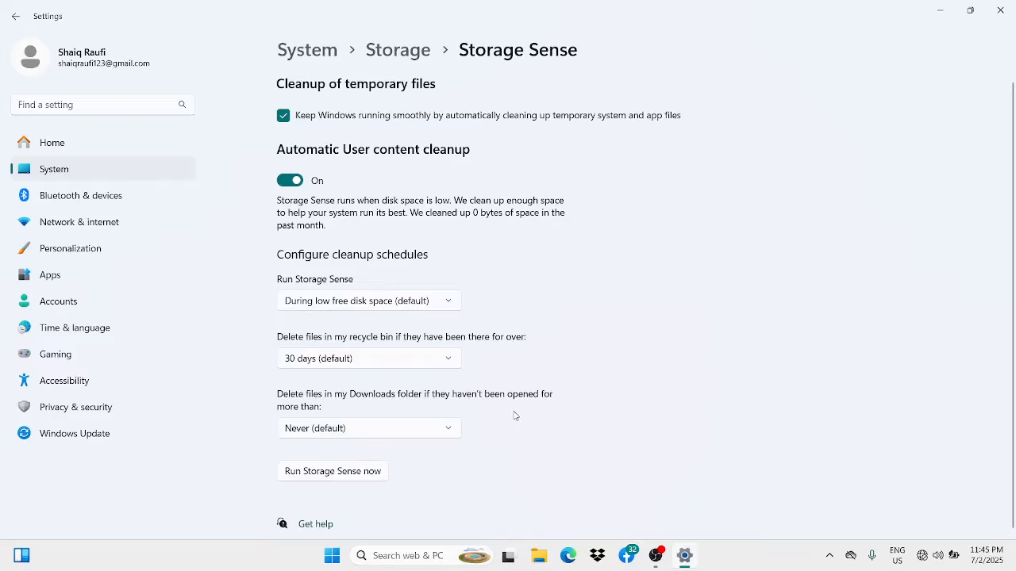
click(336, 433)
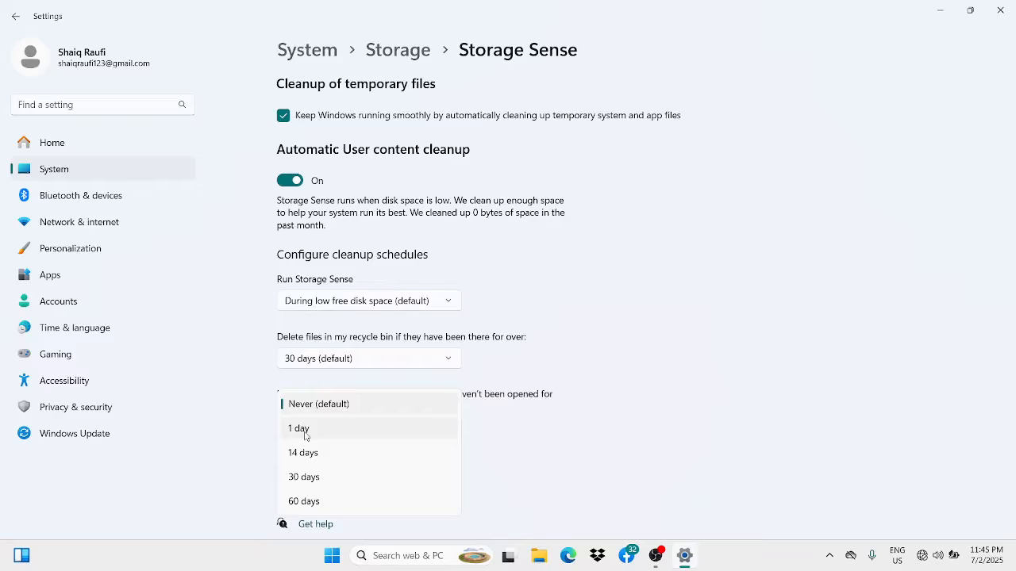
click(338, 404)
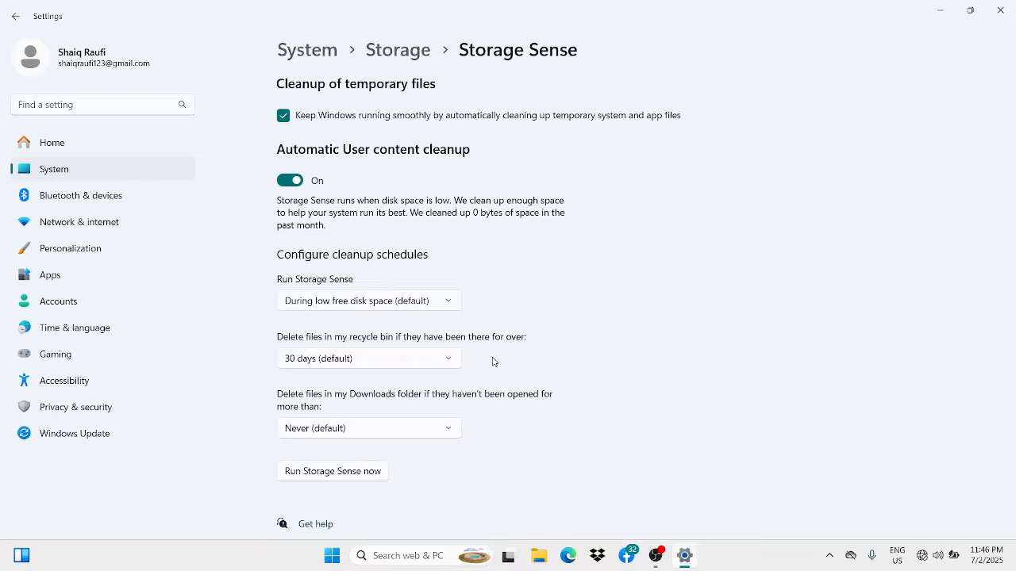
- Check the recycle bin and Storage Sense run schedules, keeping 30 days (default) and During low free disk space (default), and return to Storage
click(315, 361)
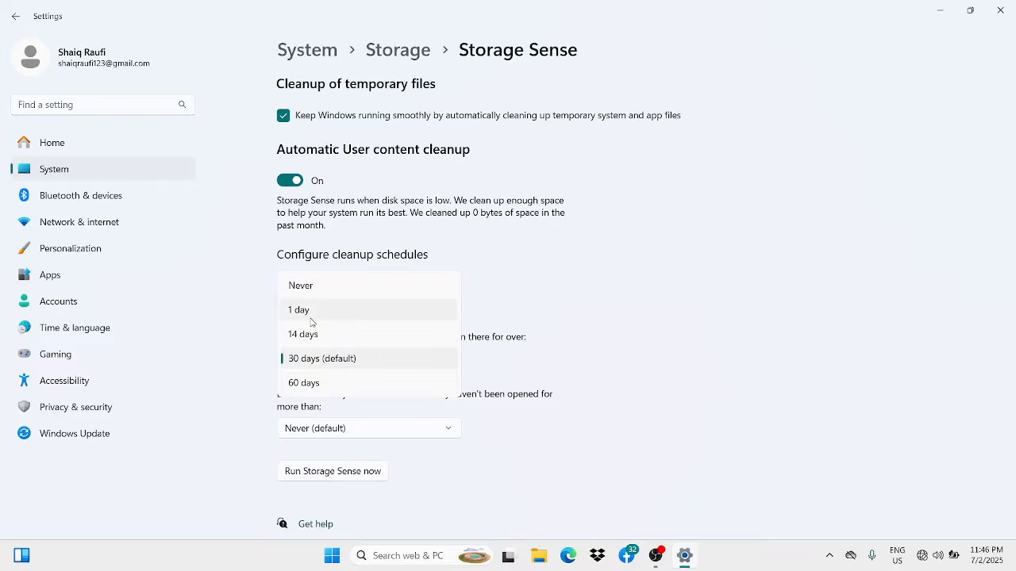
click(346, 364)
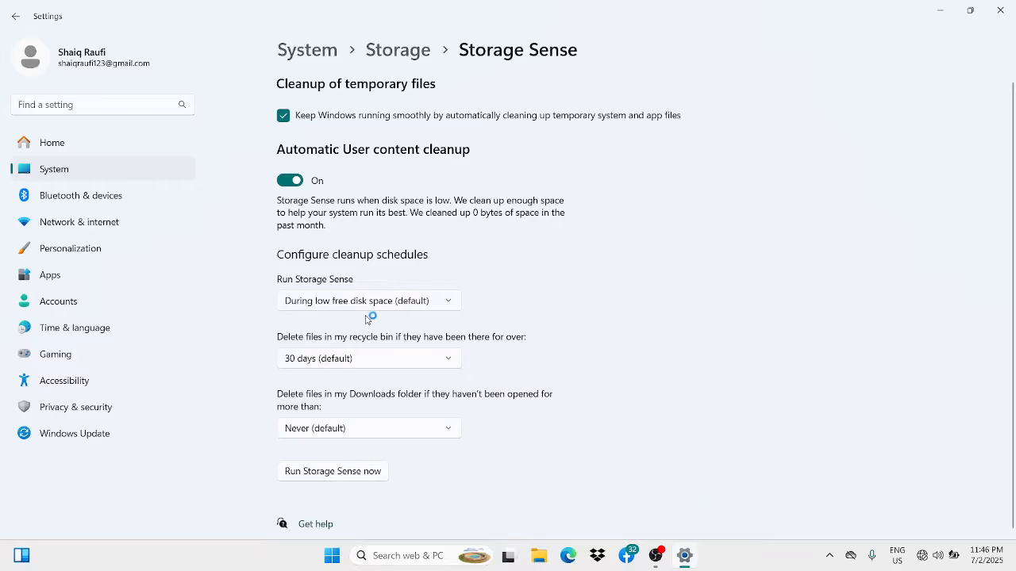
click(424, 303)
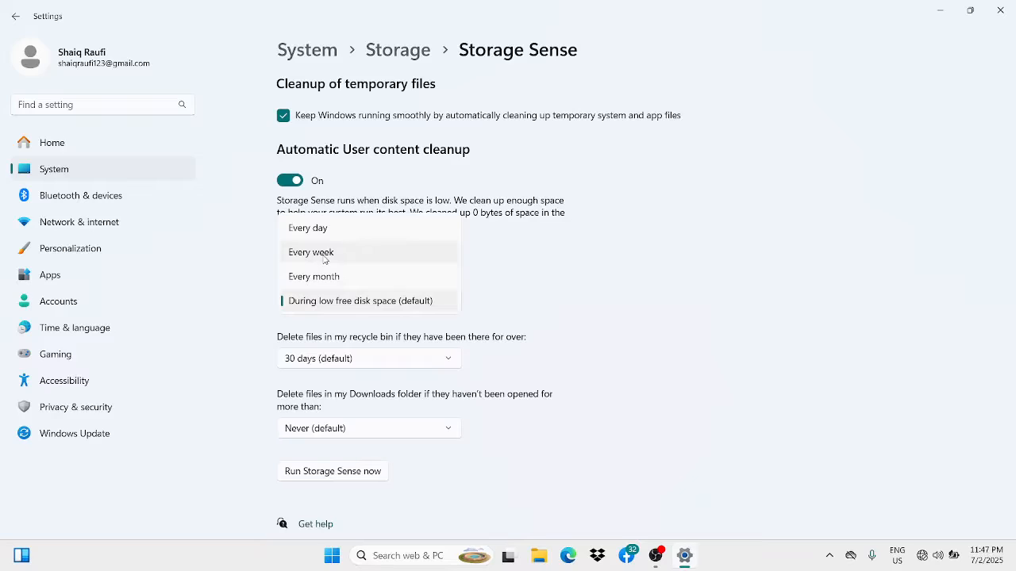
click(354, 301)
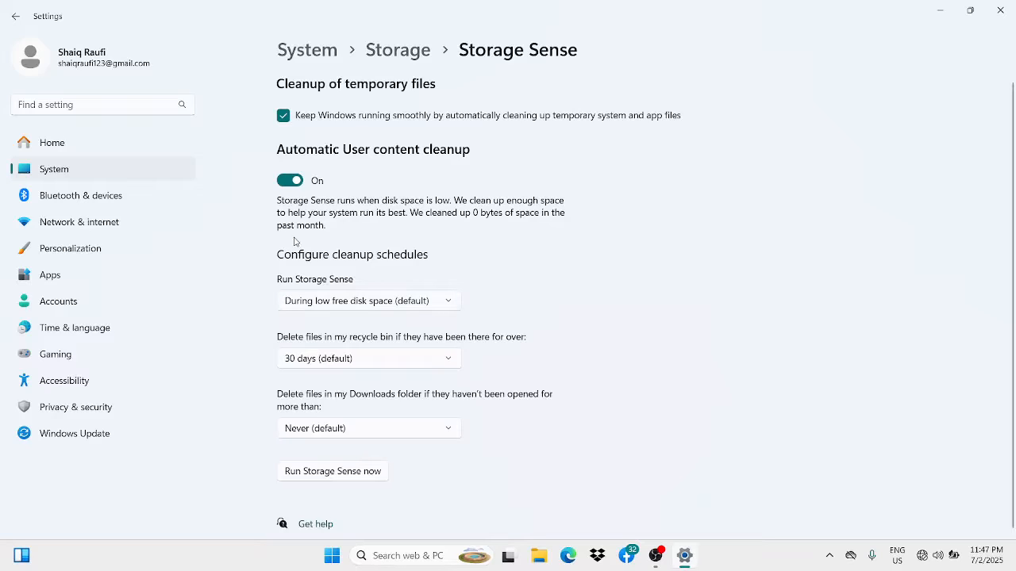
click(398, 50)
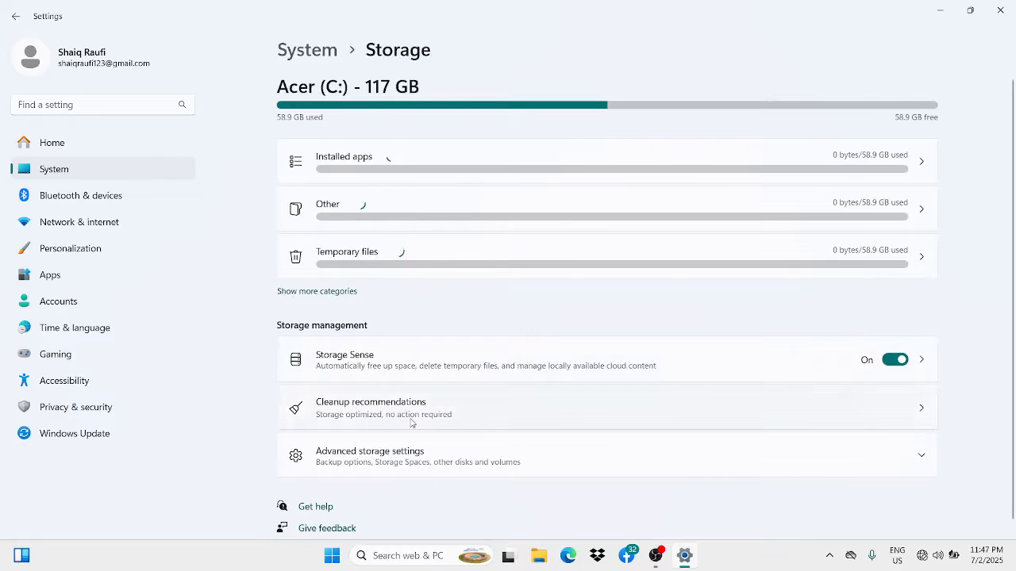
- Open the cleanup recommendations, try selecting Downloads and System recovery log files, clear both selections, and collapse Temporary files
click(457, 415)
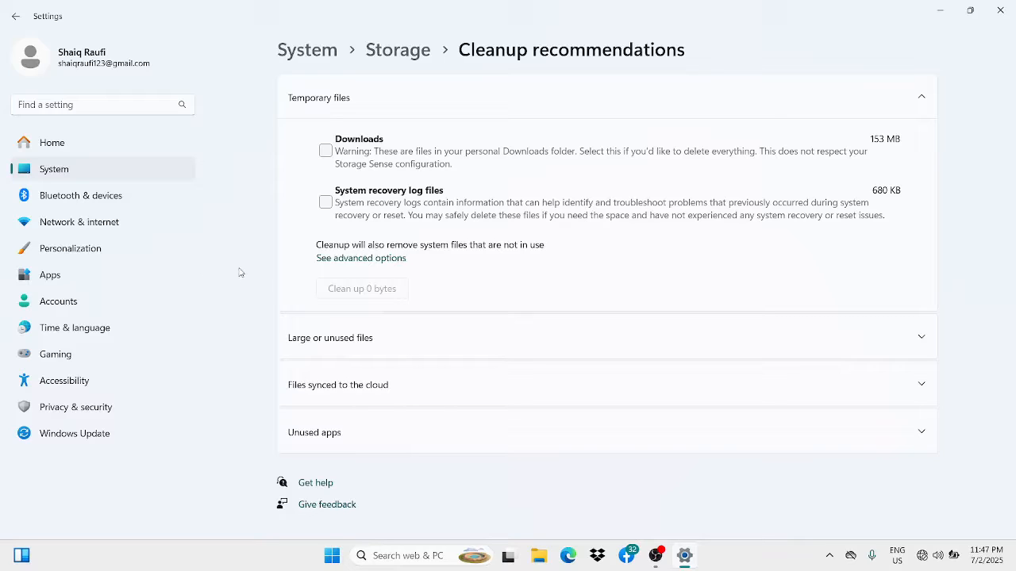
click(325, 152)
click(325, 203)
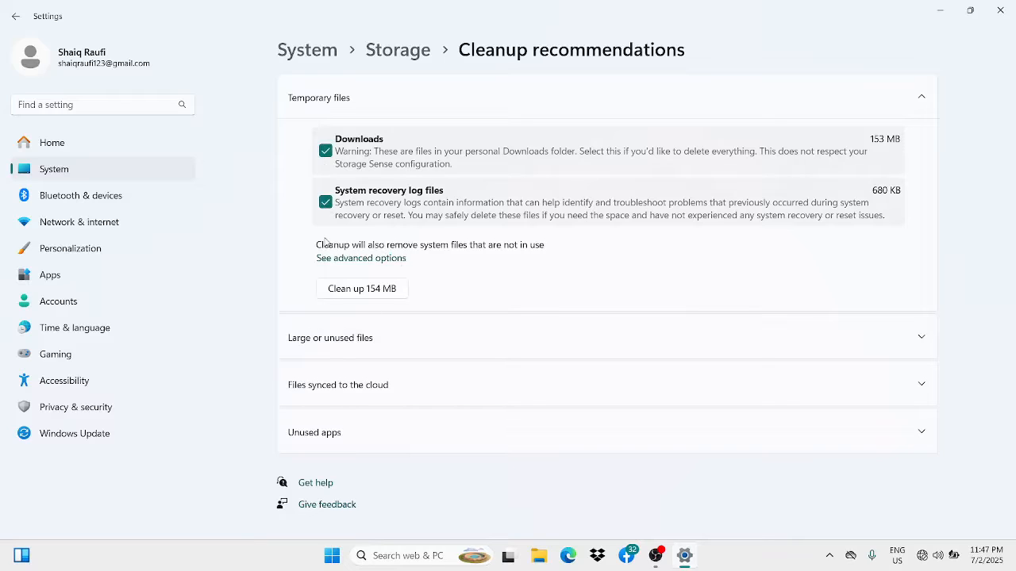
click(325, 201)
click(326, 151)
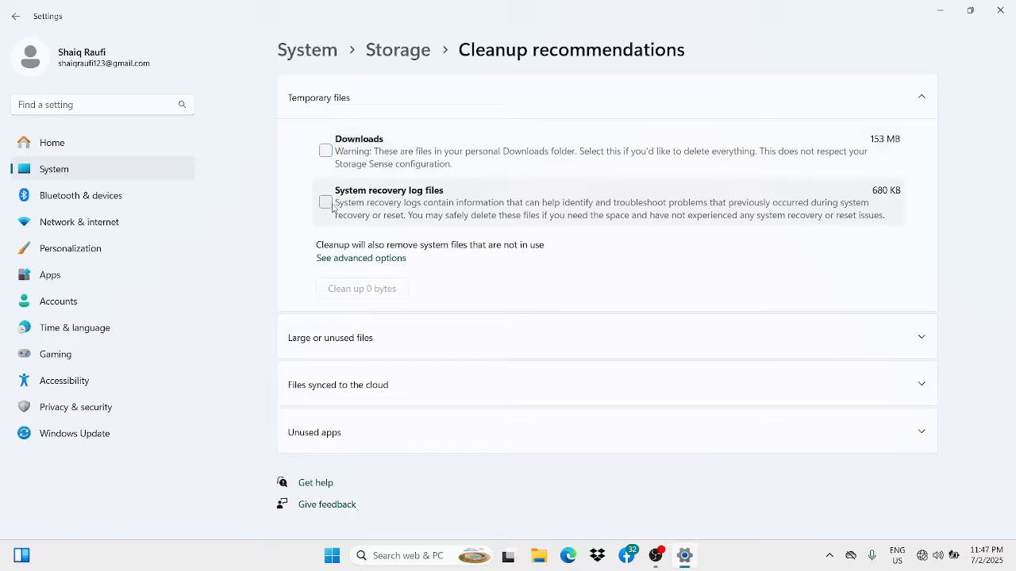
click(337, 110)
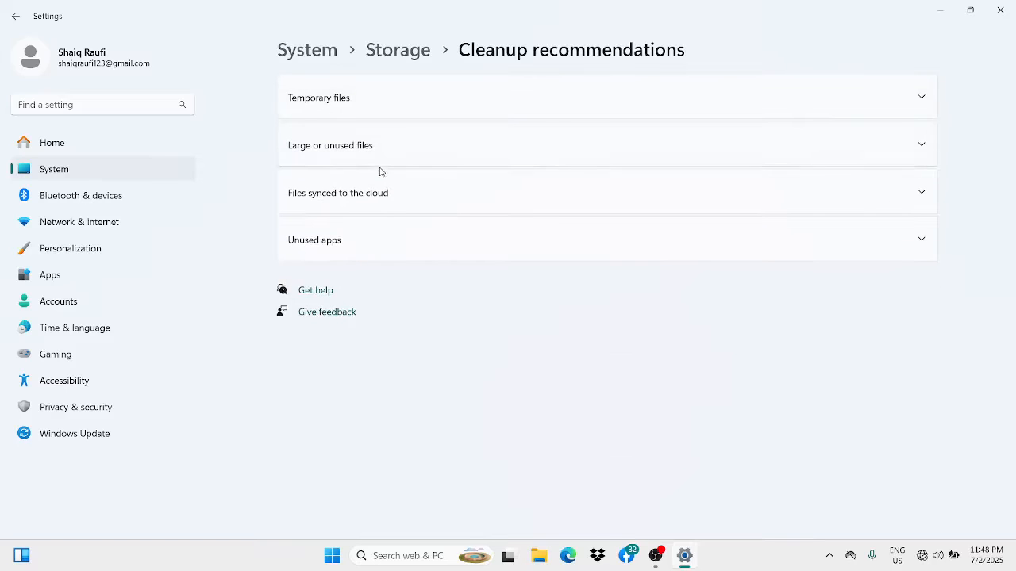
- Check the recommendations for large or unused files, files synced to the cloud and unused apps, and return to Storage
click(445, 156)
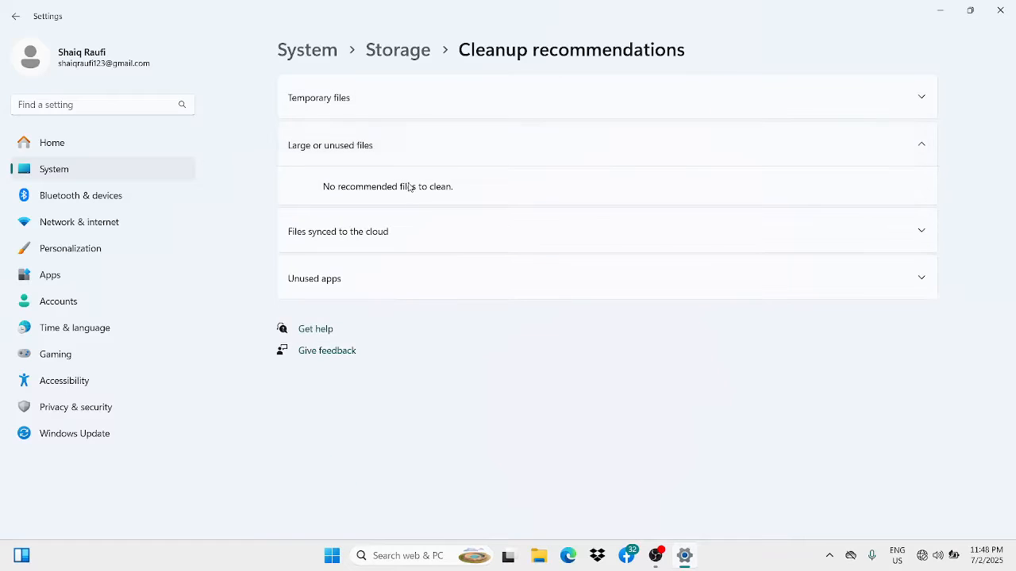
click(362, 152)
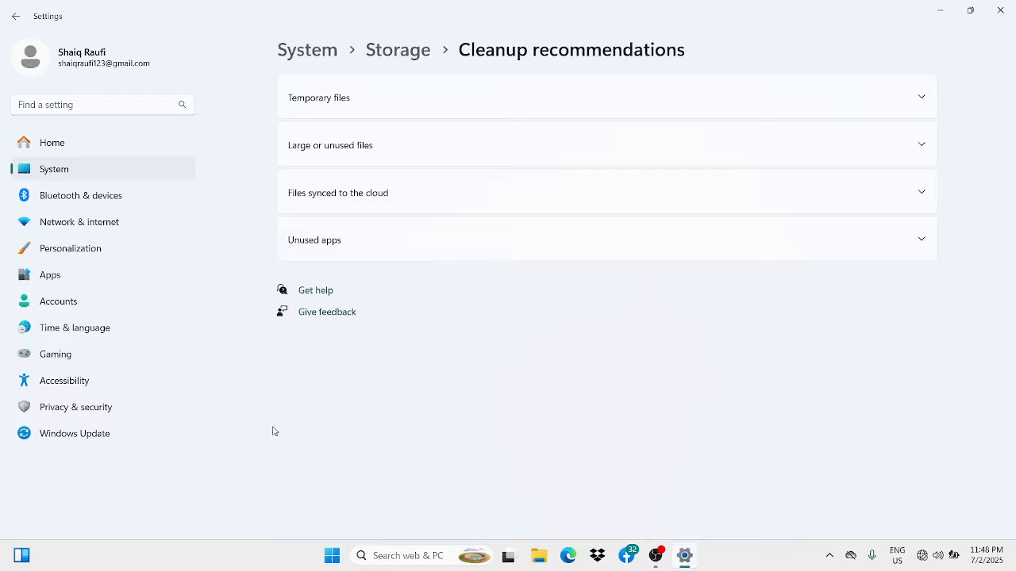
click(327, 197)
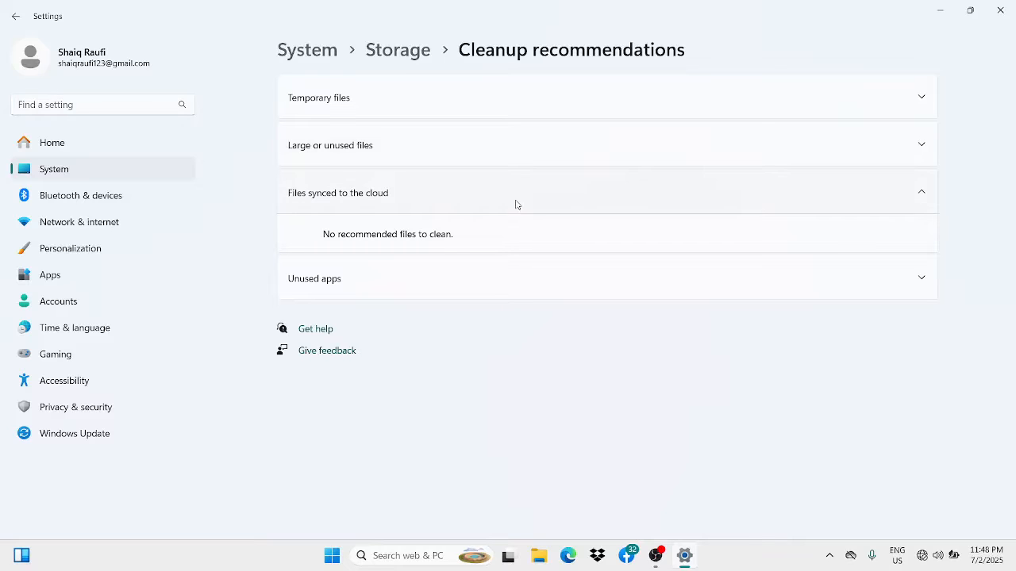
click(374, 193)
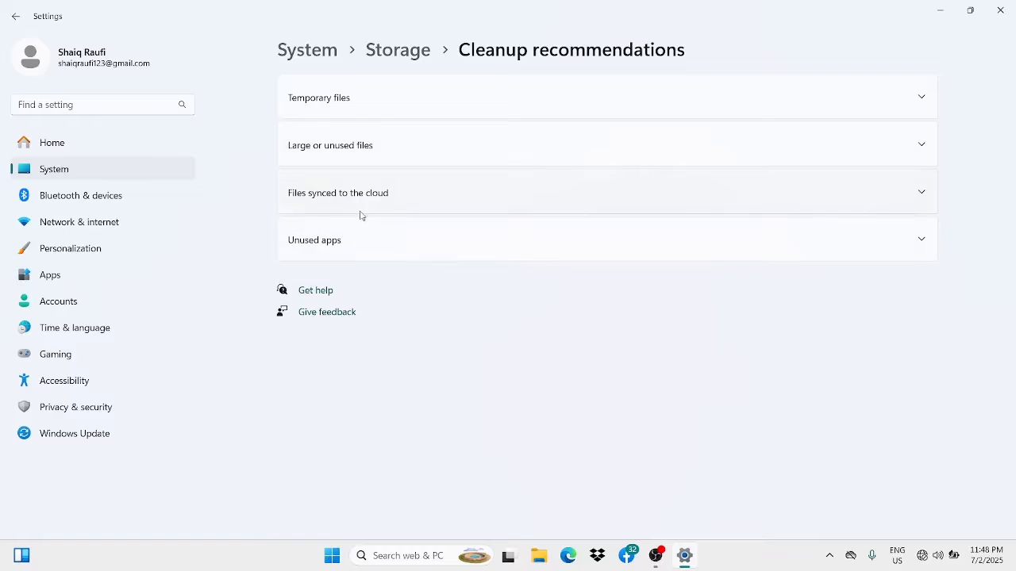
click(318, 242)
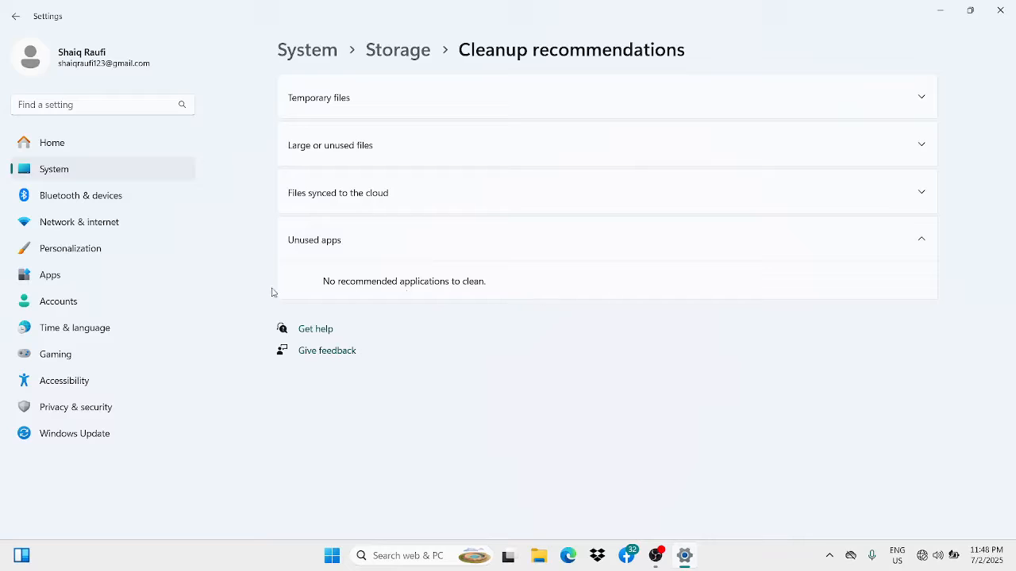
click(428, 246)
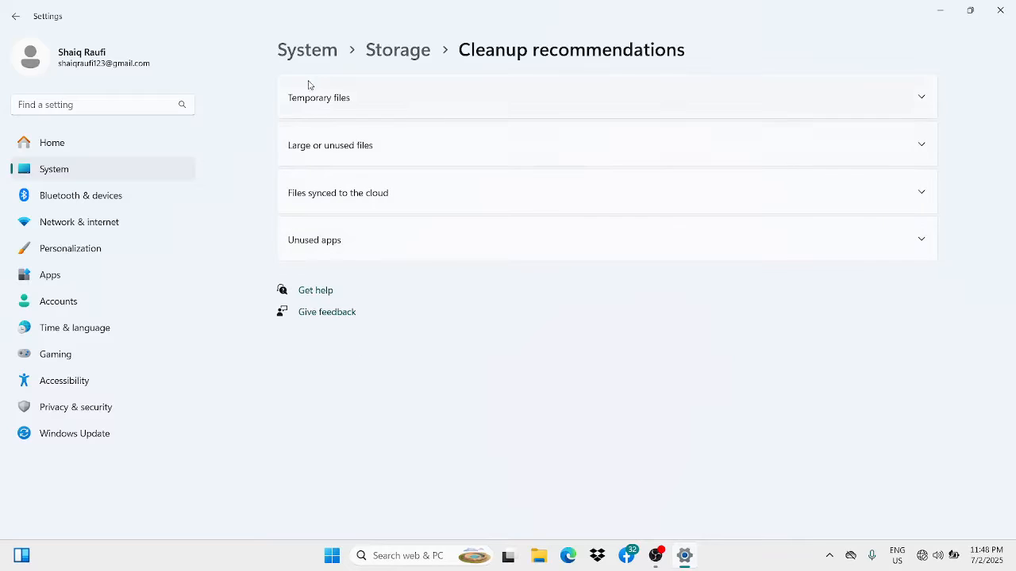
click(397, 50)
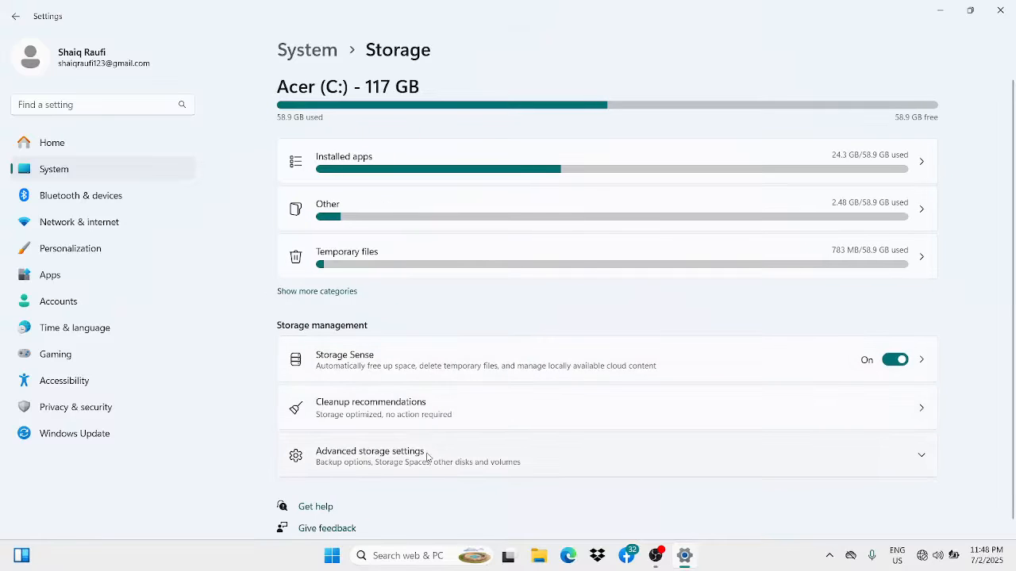
- View the storage used on other drives from the advanced storage settings and return to the Storage overview
click(436, 457)
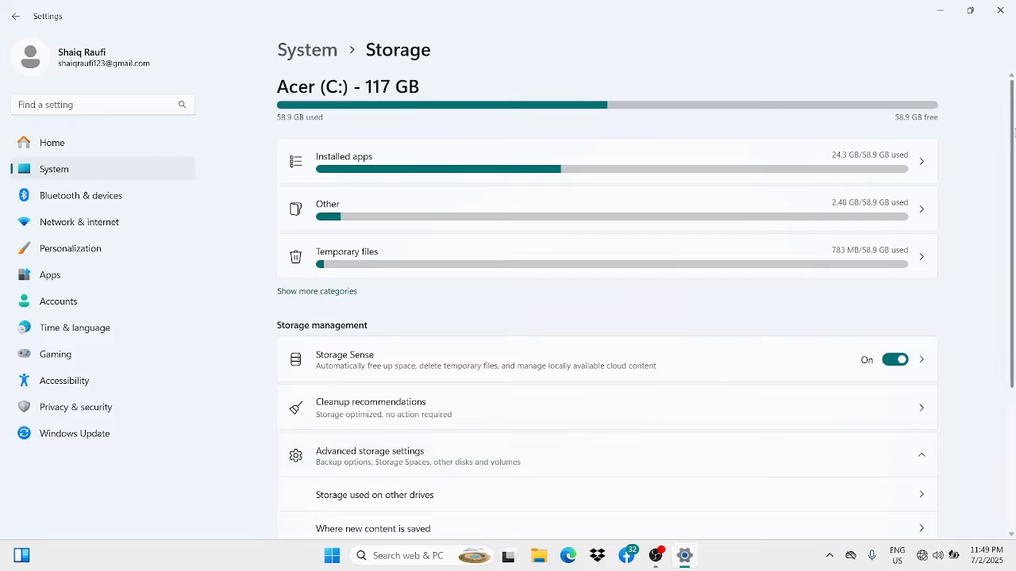
scroll(1014, 372, down, 5)
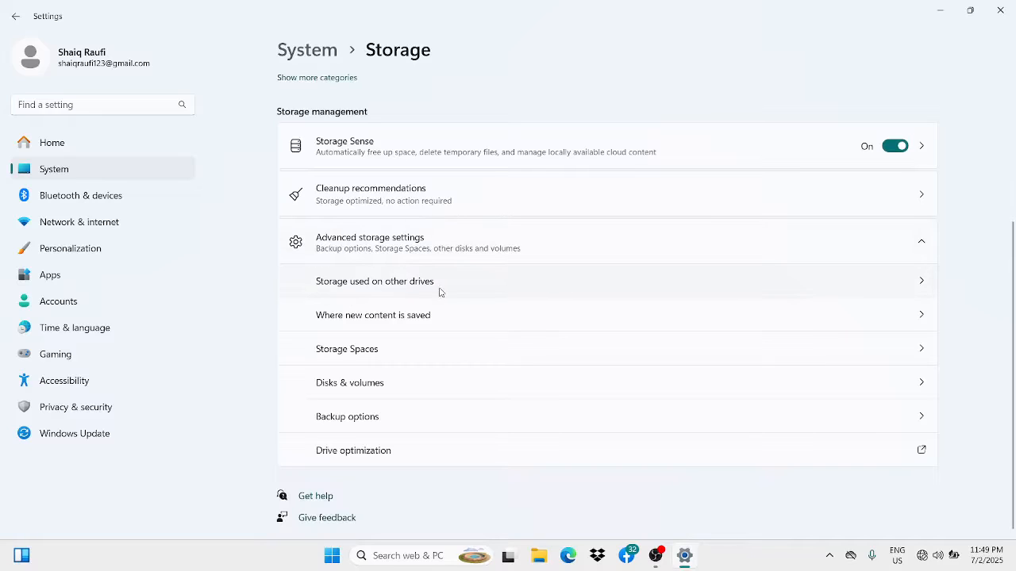
click(556, 286)
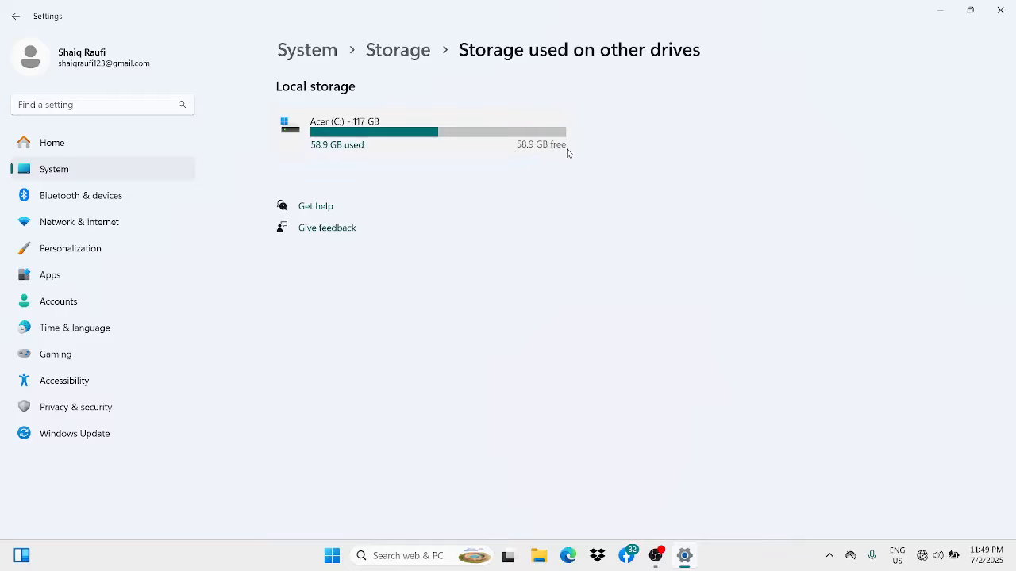
click(381, 50)
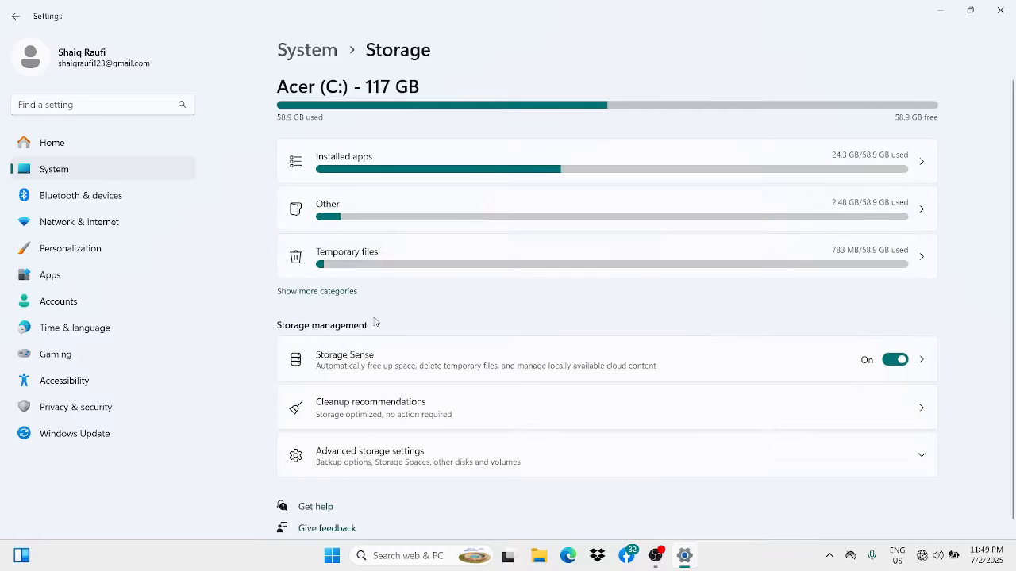
- Show the default save locations for new content from the advanced storage settings
click(409, 454)
scroll(440, 431, down, 3)
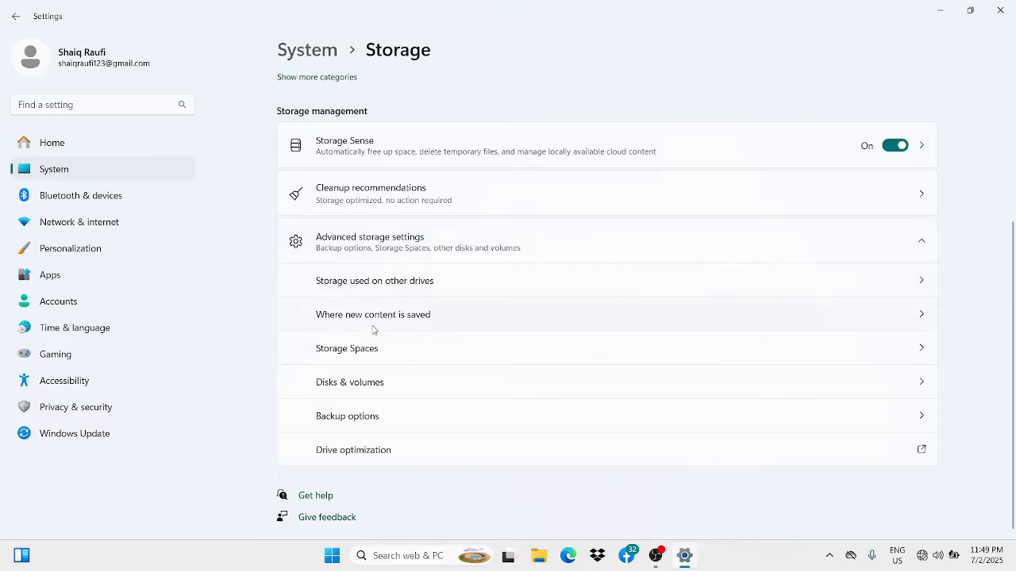
click(446, 325)
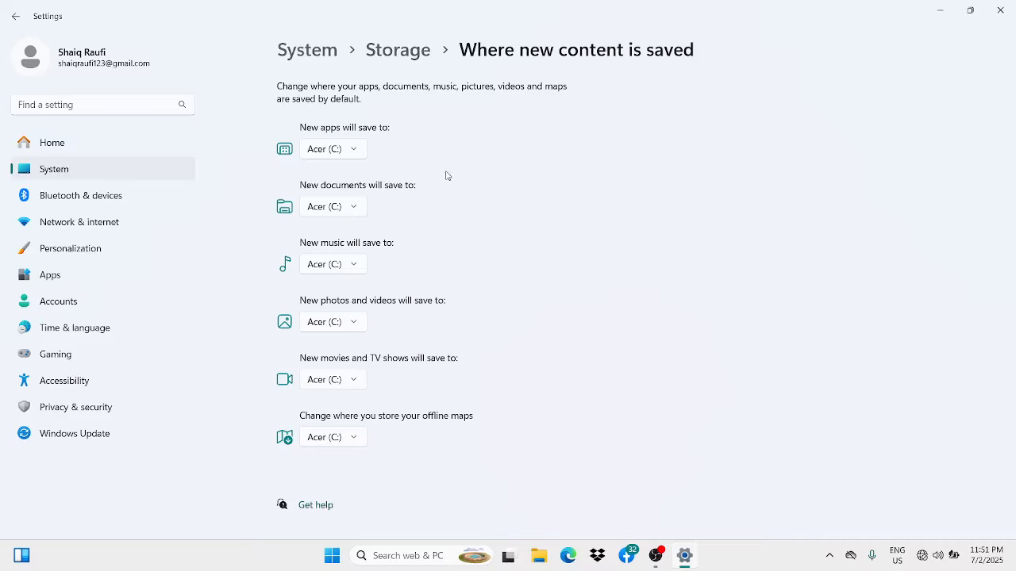
- View Storage Spaces from the advanced storage settings, open and cancel the new storage pool form, and return to the Storage overview
click(399, 51)
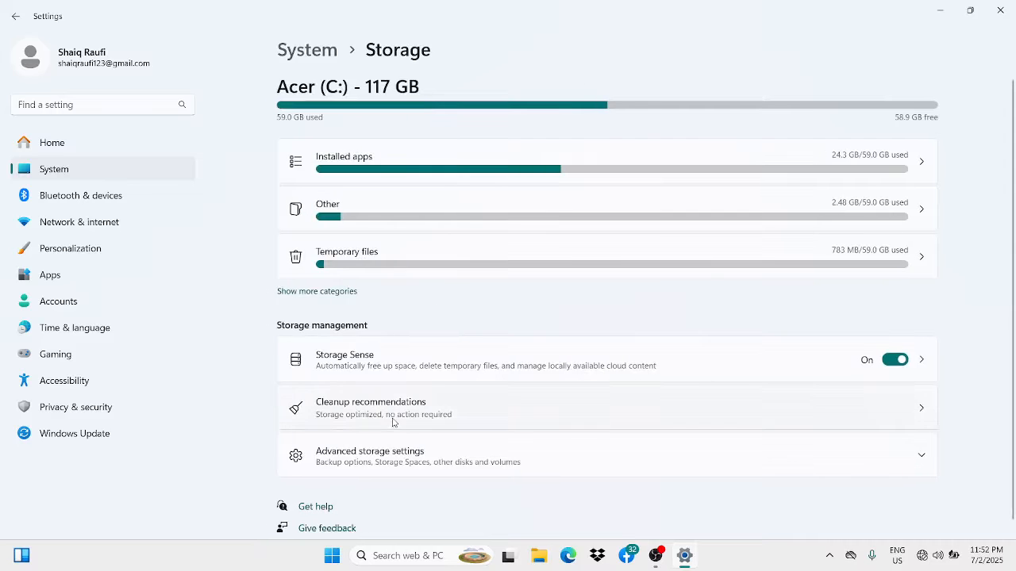
click(398, 465)
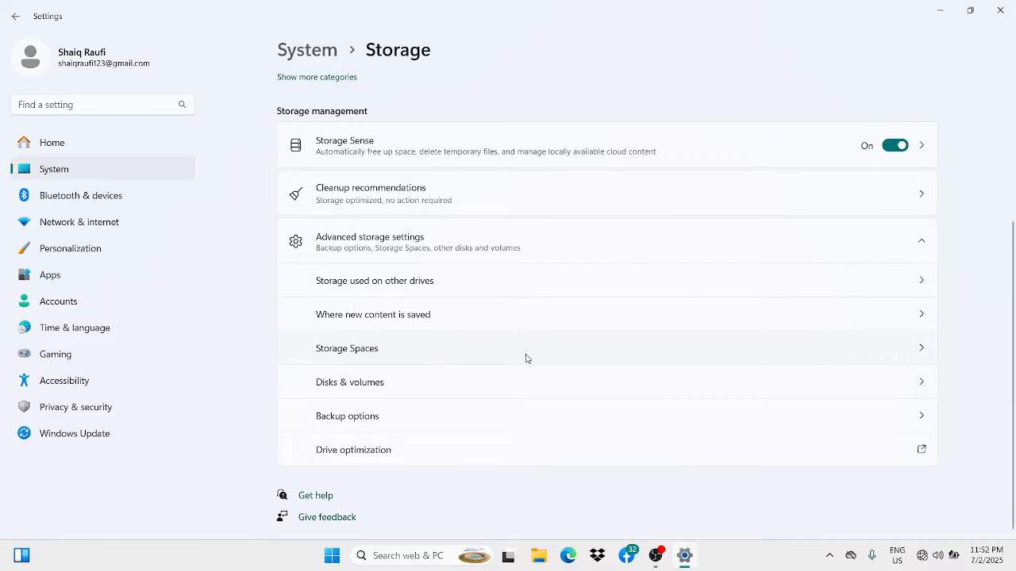
click(526, 359)
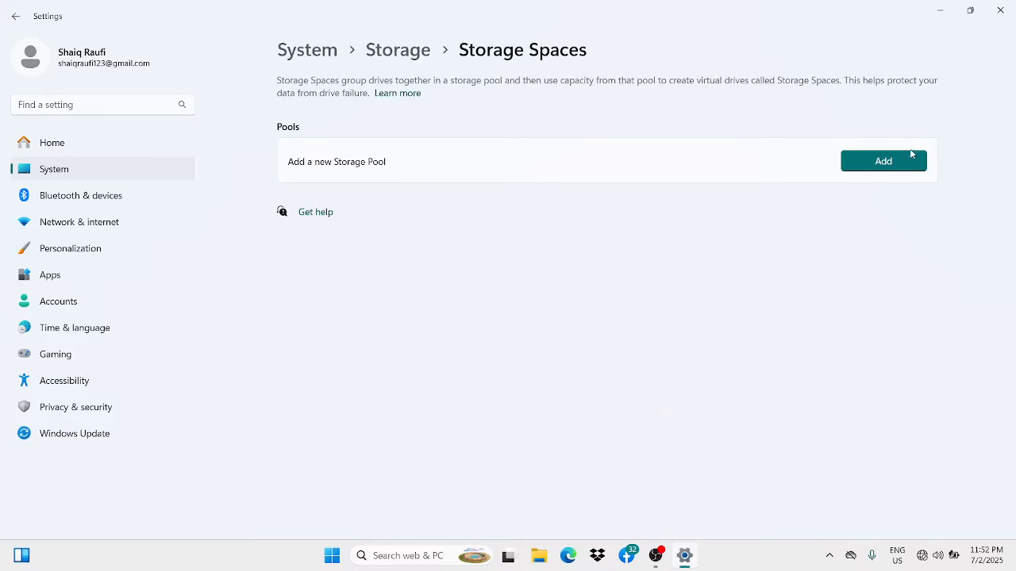
click(892, 167)
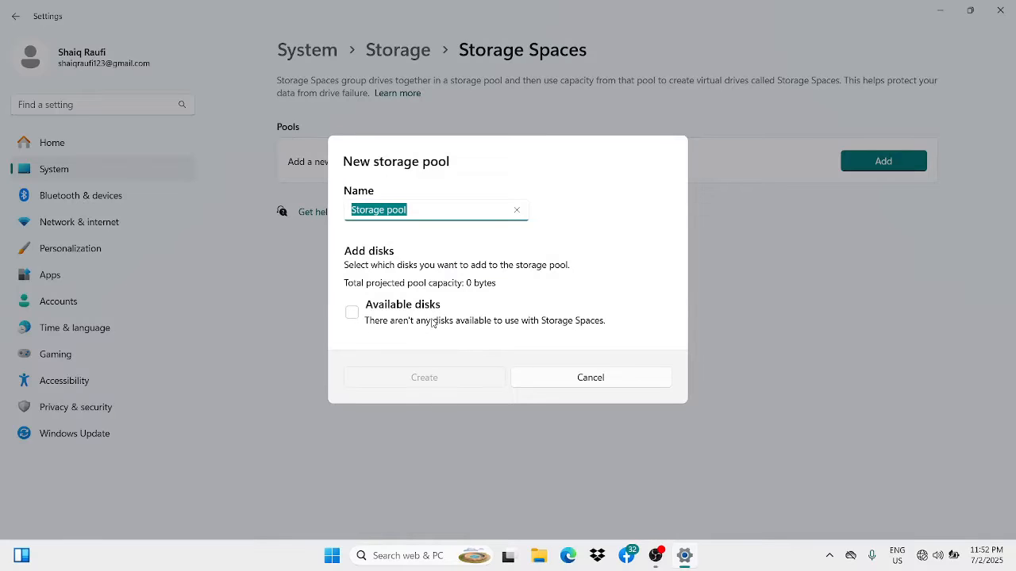
click(582, 379)
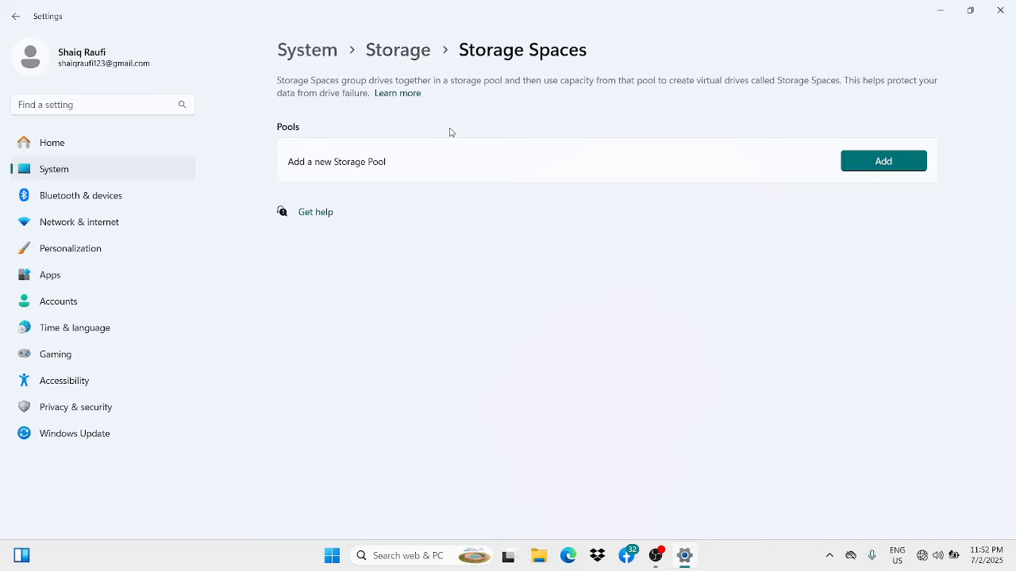
click(402, 52)
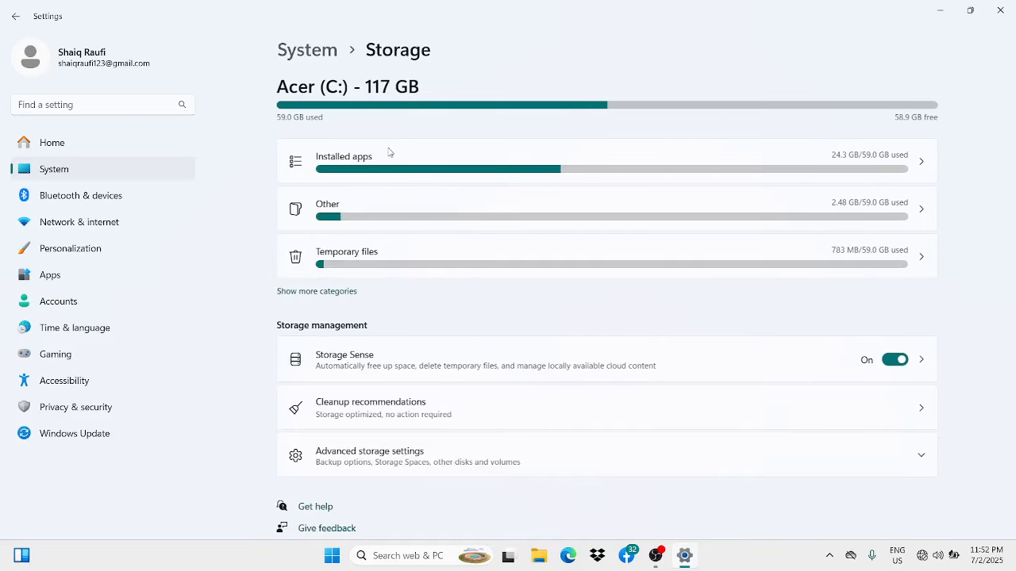
- Examine Disks & volumes and the properties of Disk 0, including its drive health and partition style, and return to the Storage overview
click(469, 461)
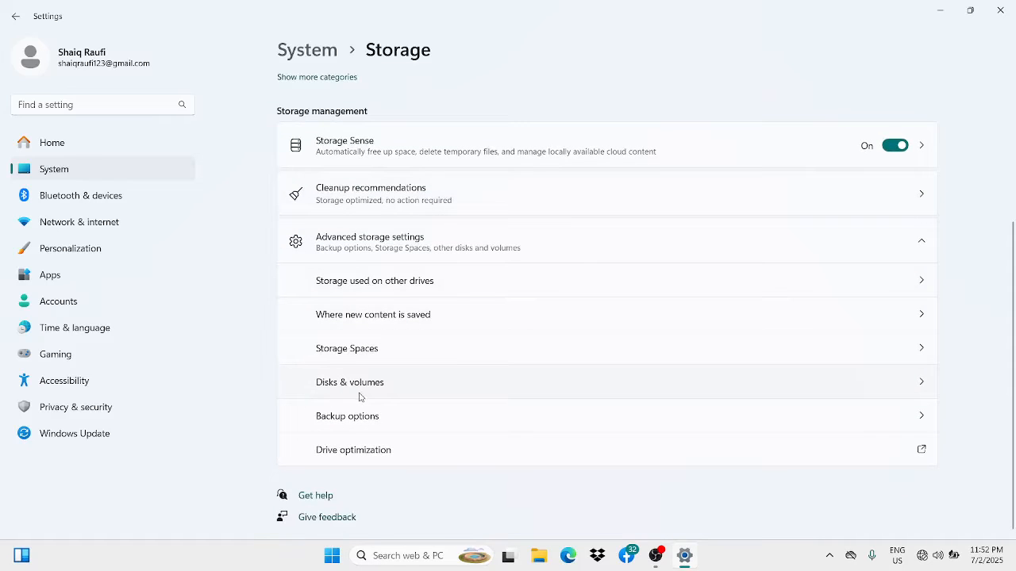
click(460, 389)
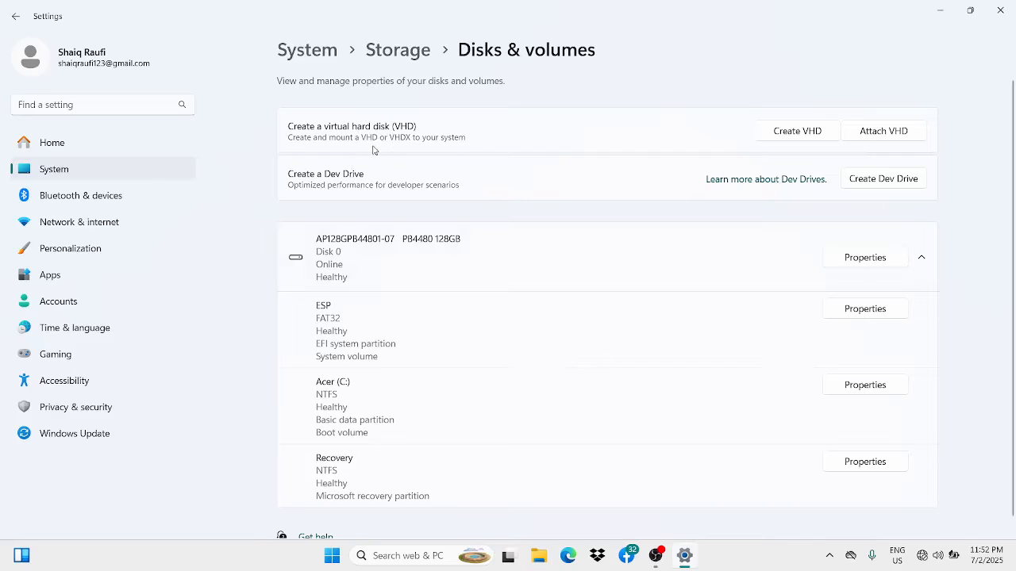
scroll(426, 277, down, 1)
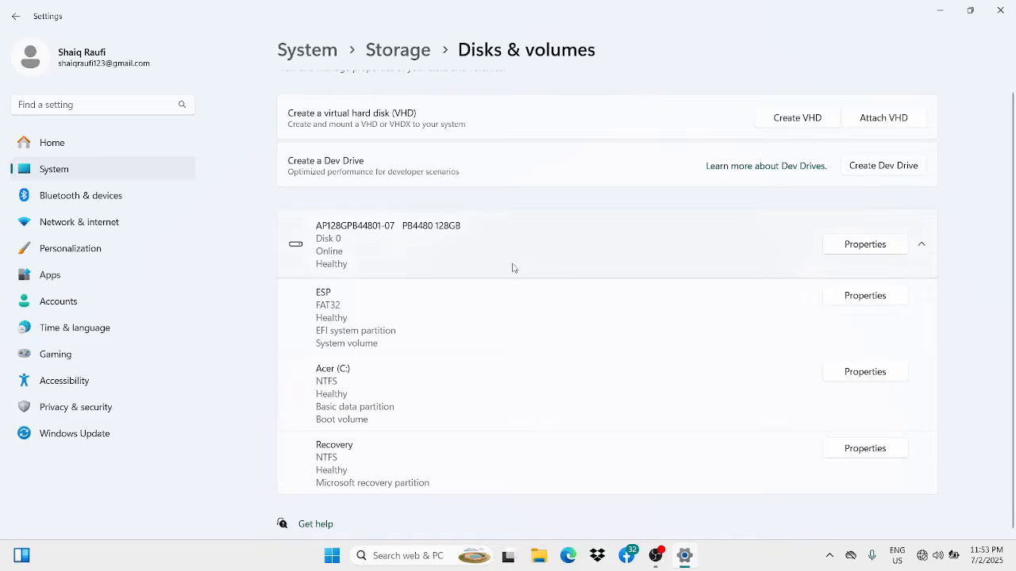
click(863, 245)
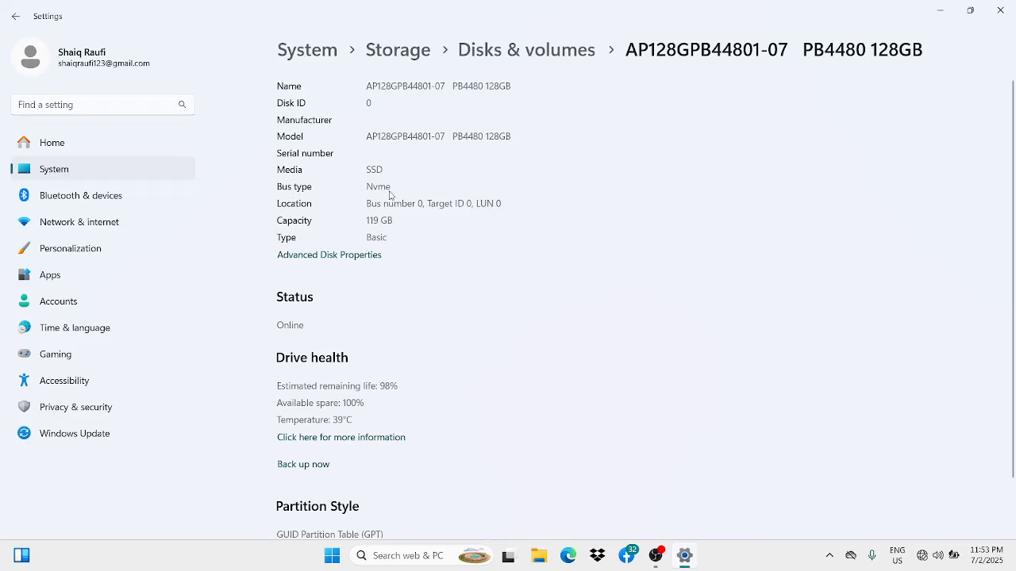
scroll(398, 281, down, 1)
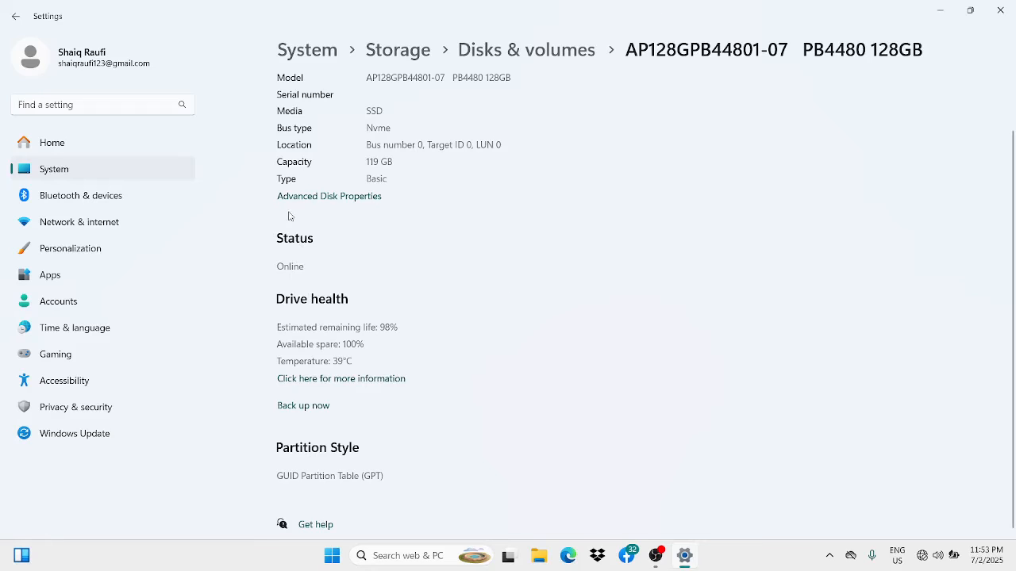
click(551, 54)
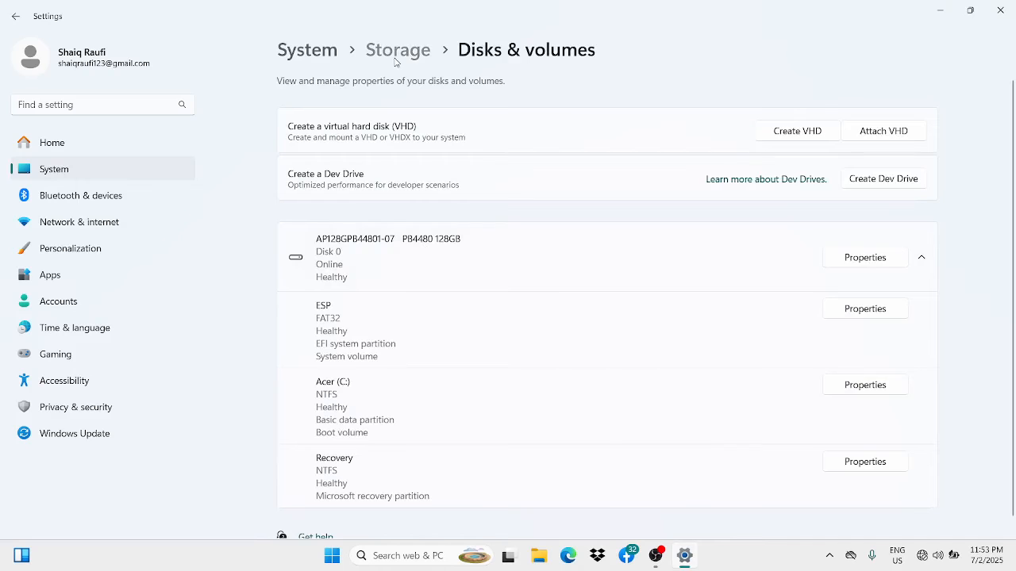
click(396, 54)
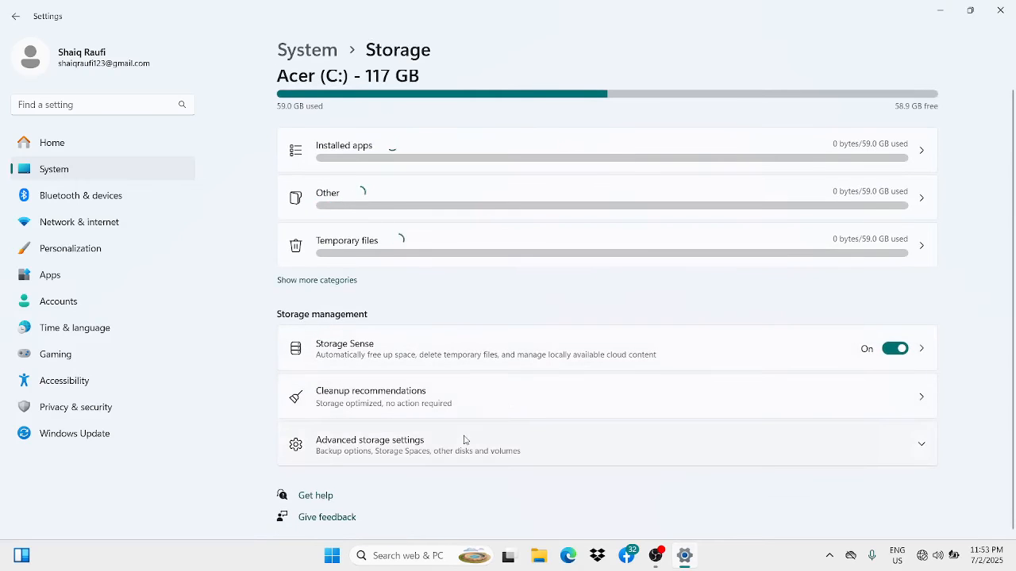
- Expand the advanced storage settings to show the remaining options, and close the Settings window
click(462, 444)
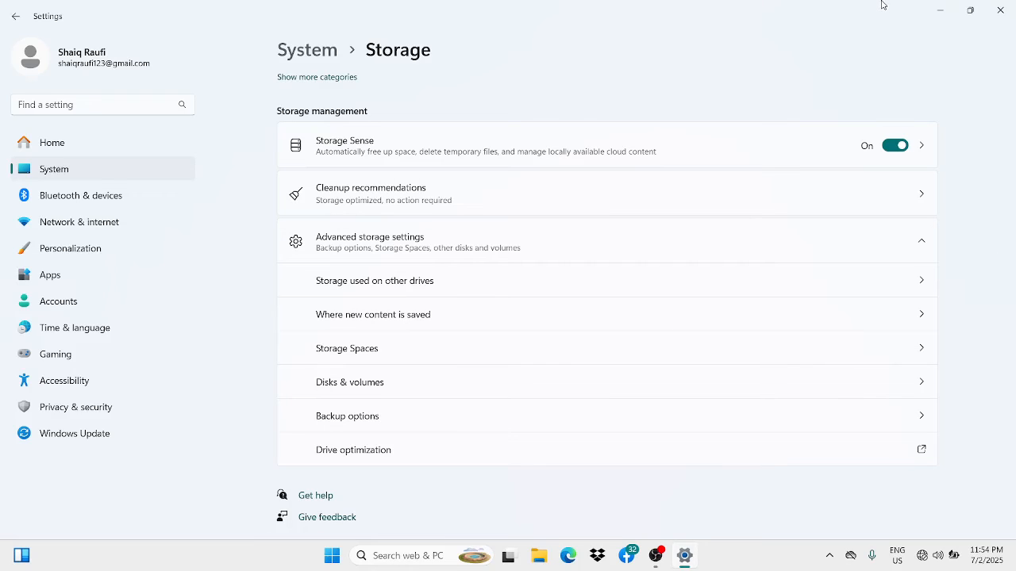
click(1000, 11)
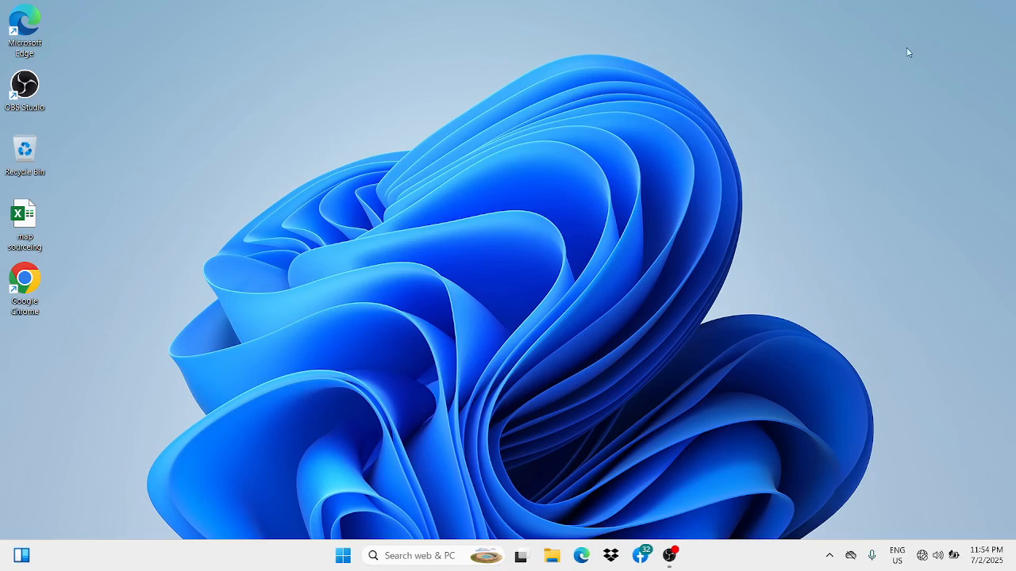